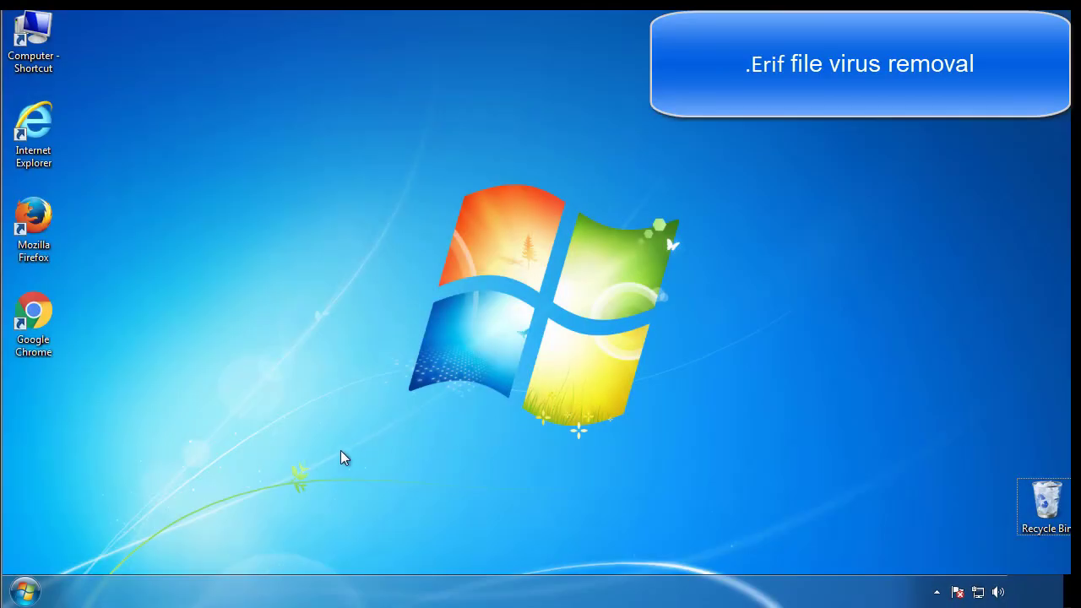
Launch msconfig, enable Safe boot (Minimal) on the Boot tab, and restart now.
click(25, 591)
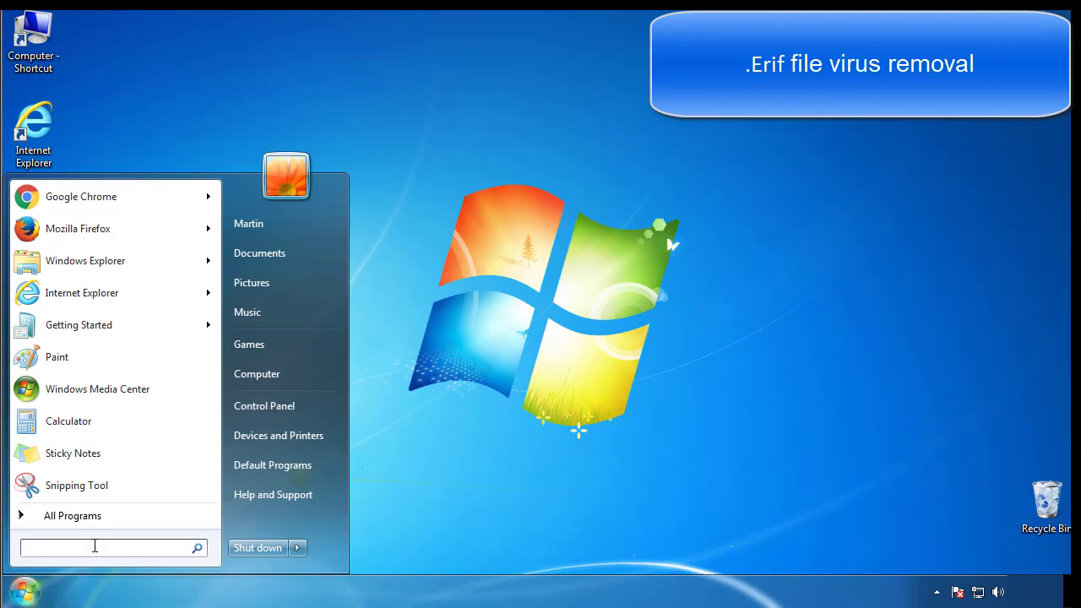
text(mscon)
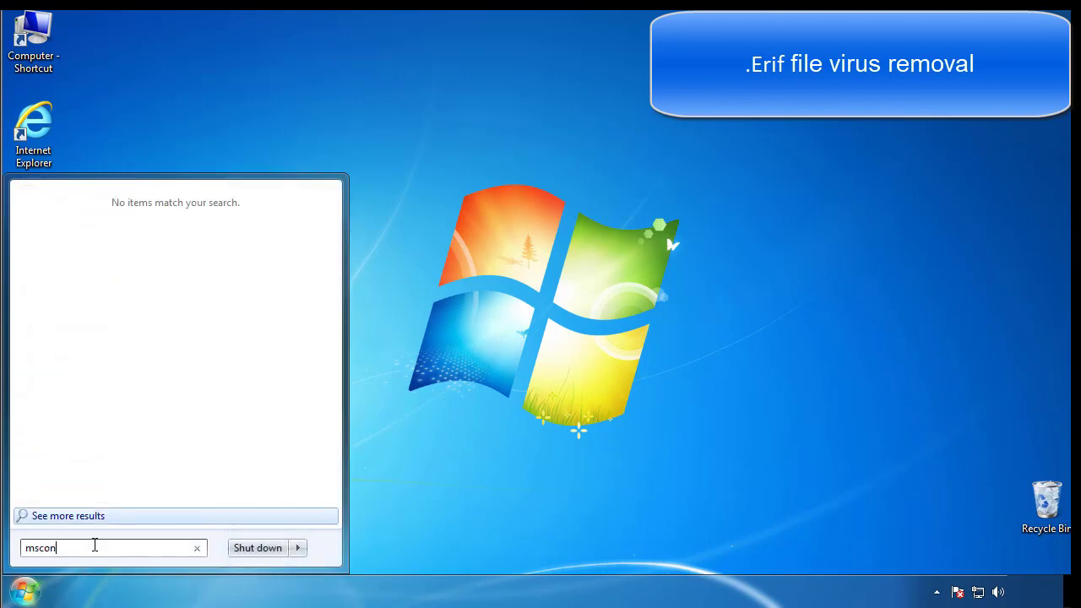
text(fig)
key(Return)
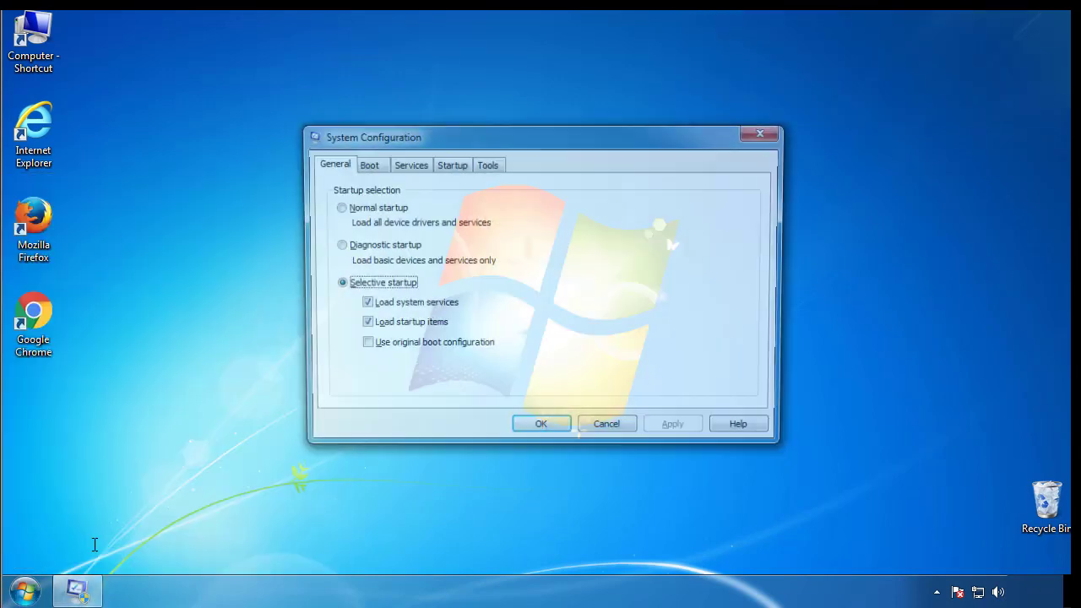
click(364, 164)
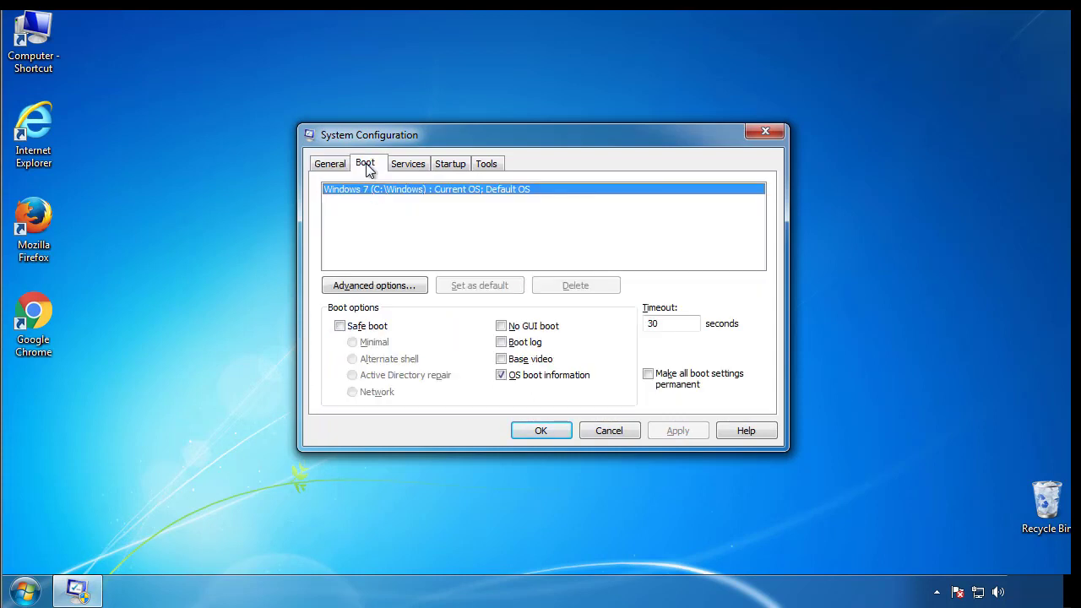
click(339, 326)
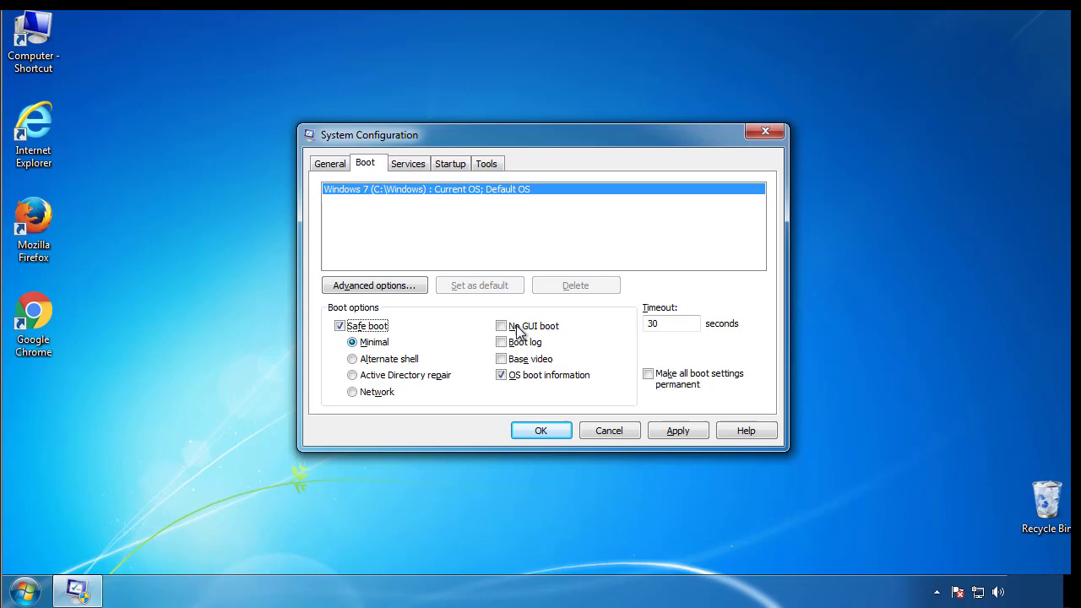
click(548, 430)
click(490, 328)
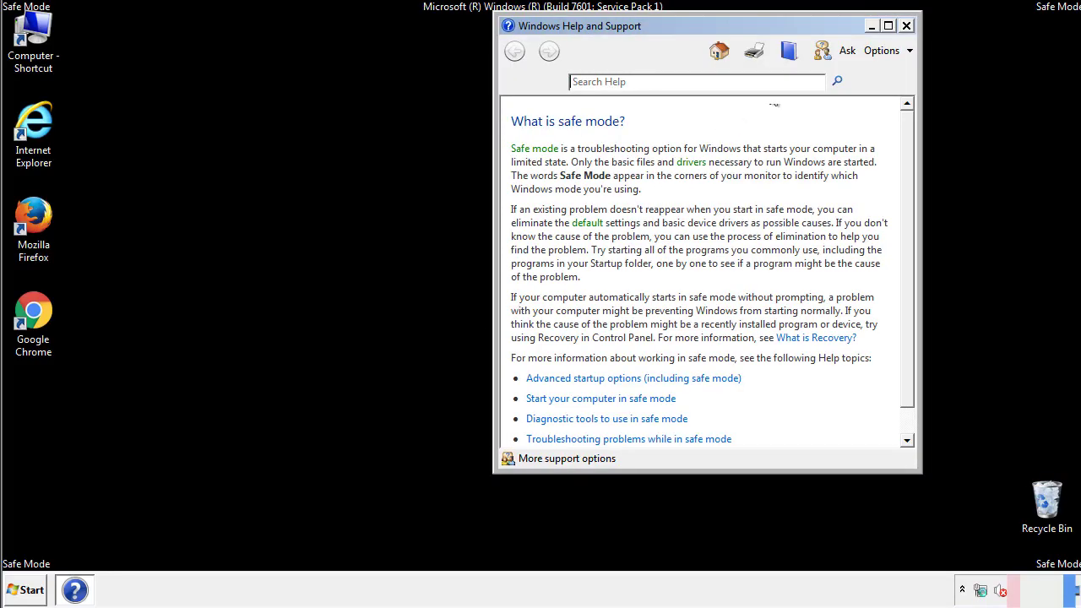
Close Safe Mode Help and set Folder Options to show hidden files, folders and drives.
click(906, 26)
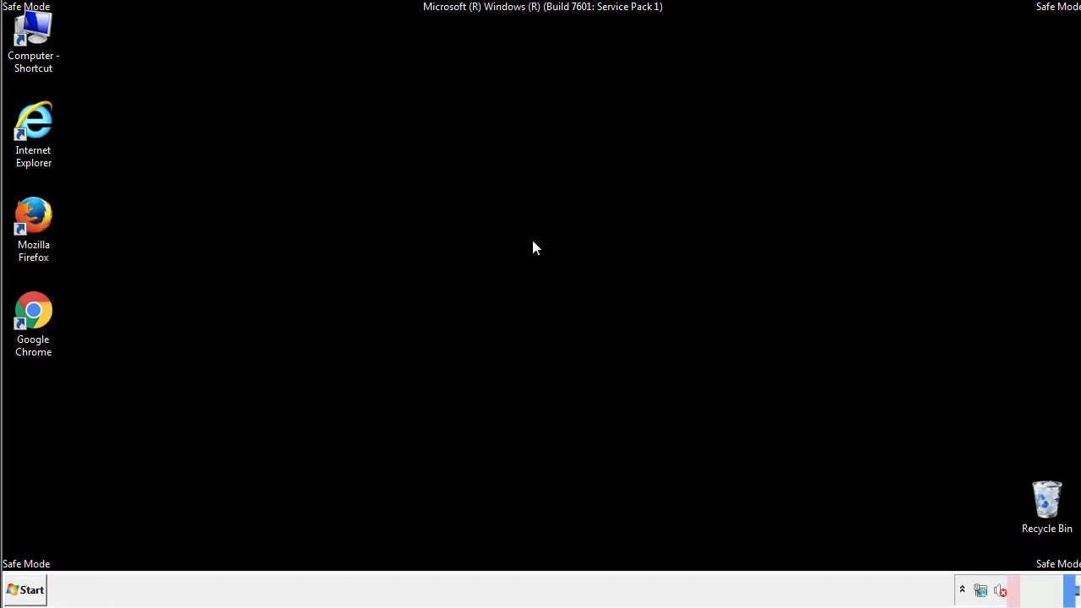
click(32, 588)
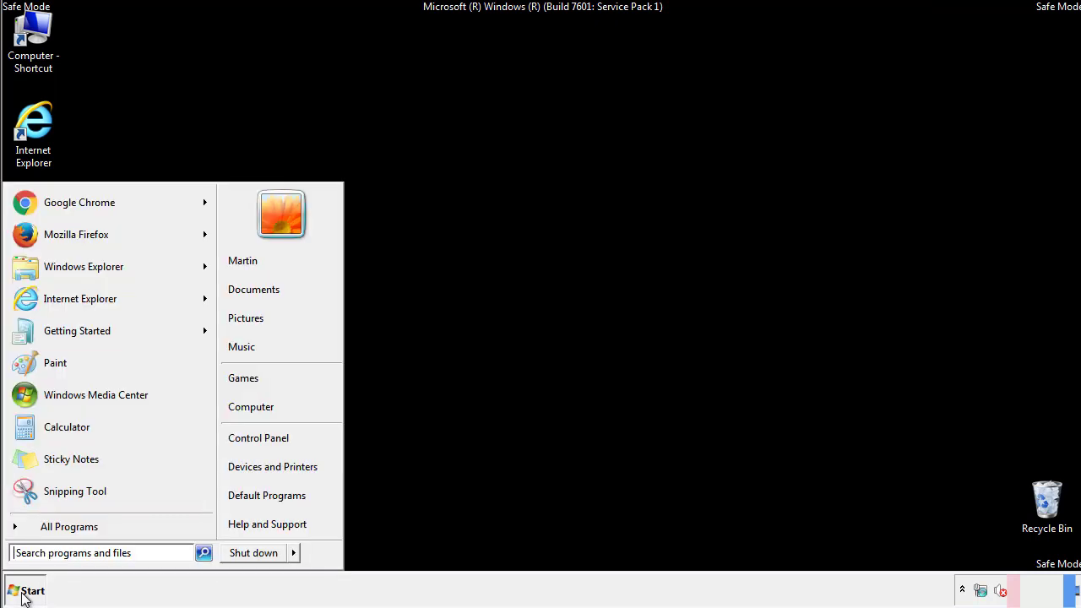
click(270, 436)
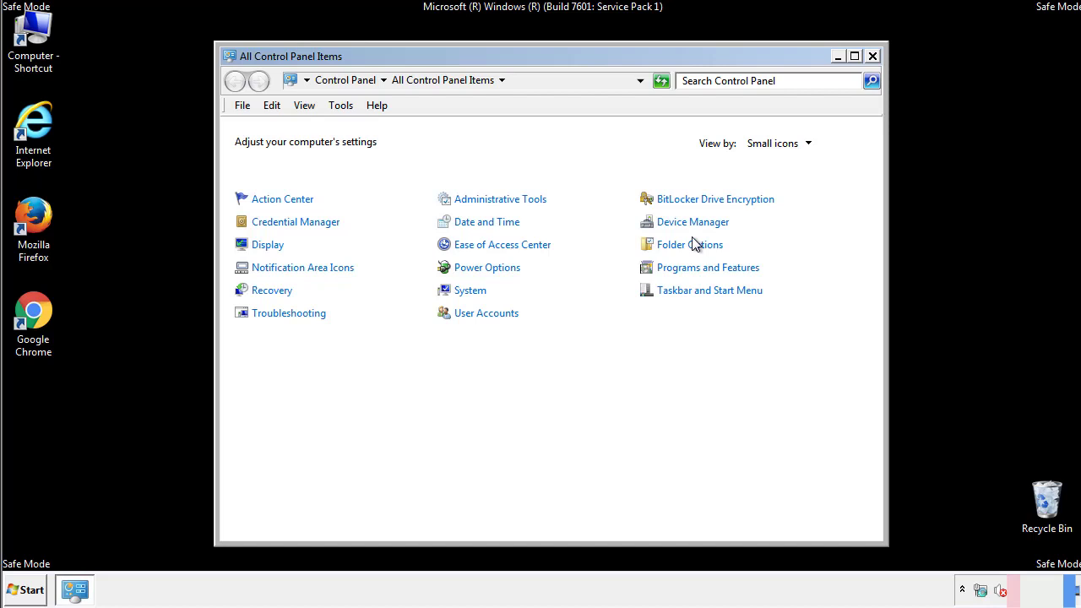
click(692, 247)
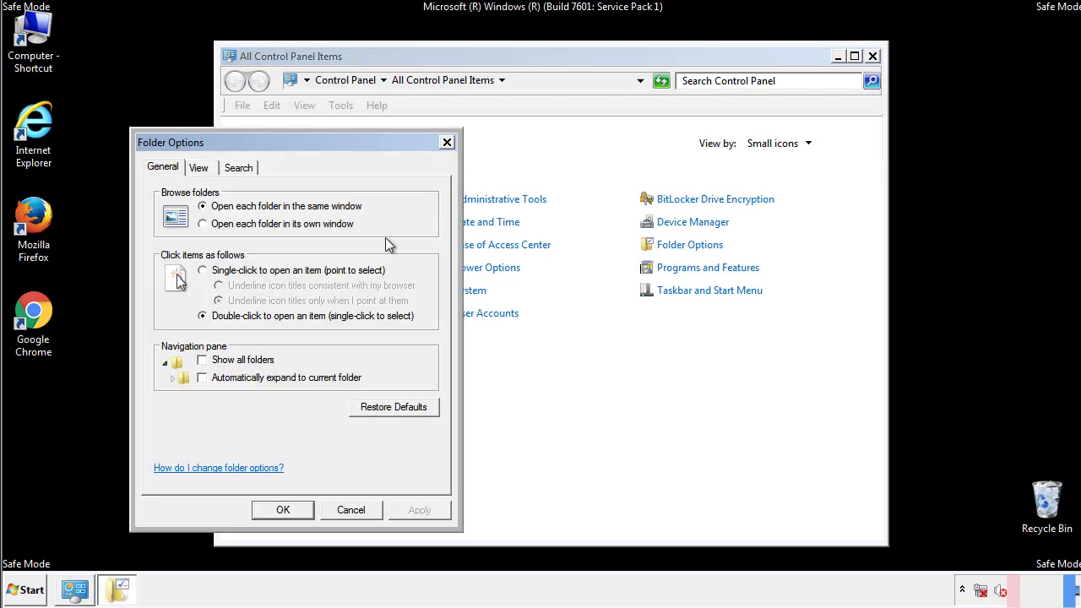
click(201, 171)
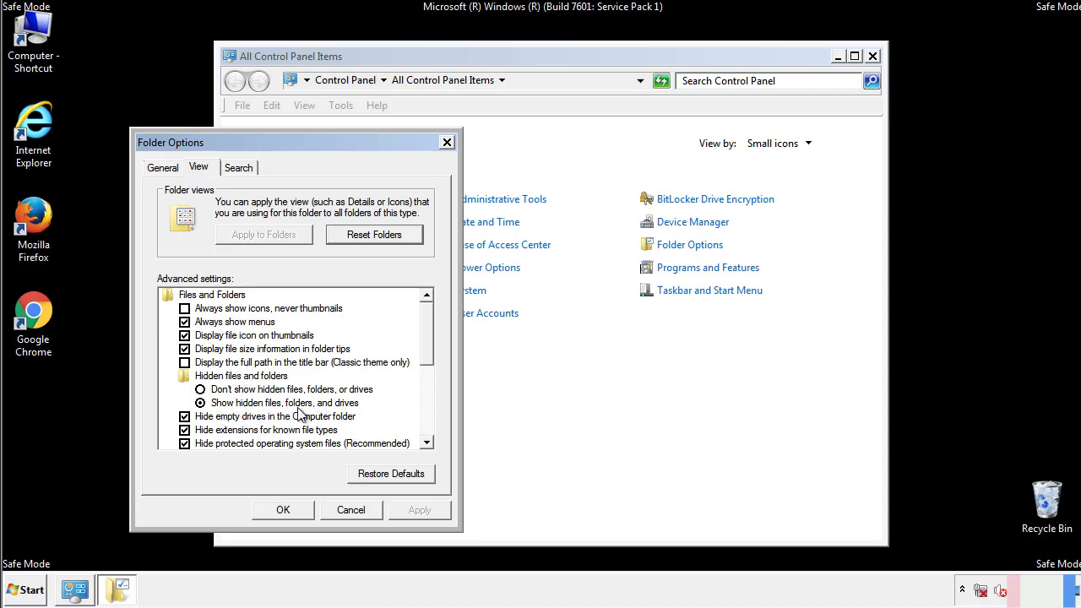
click(291, 508)
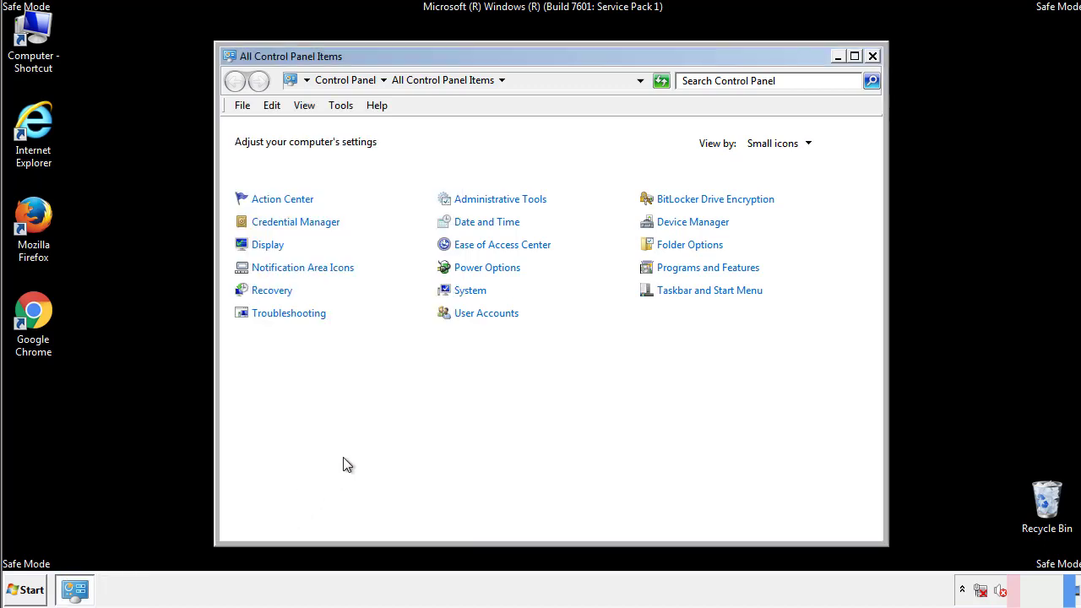
click(872, 55)
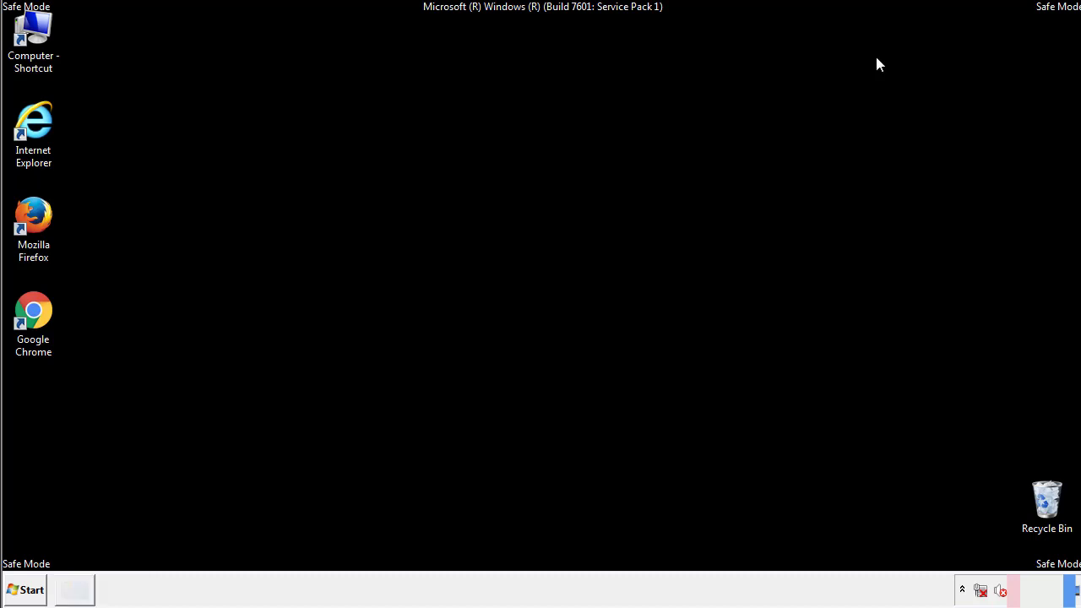
Browse from Computer into Local Disk (C:) and the Windows folder.
double_click(41, 32)
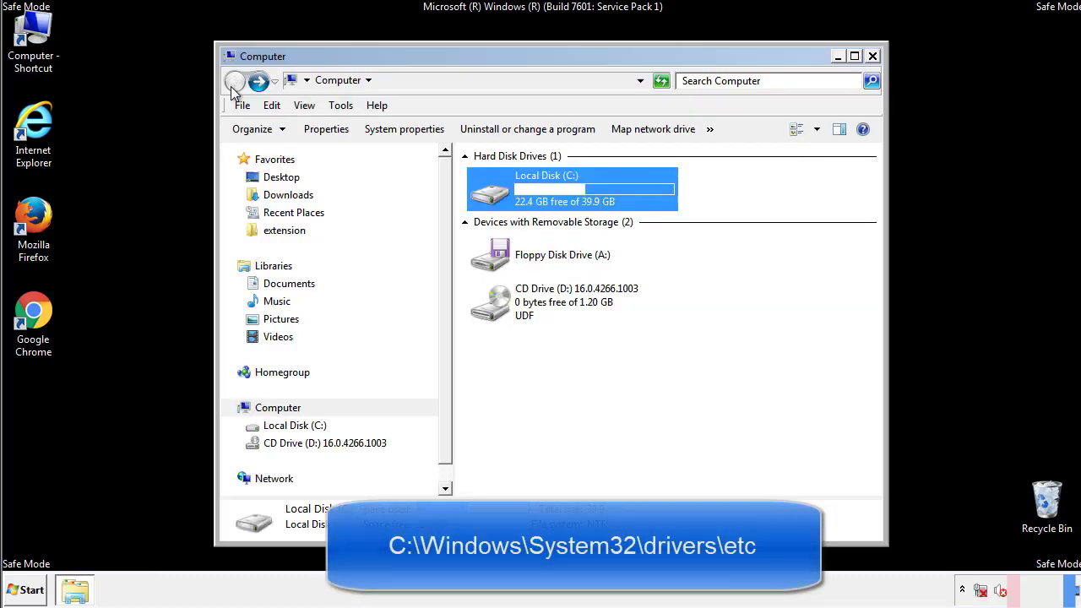
double_click(490, 193)
click(492, 310)
double_click(492, 311)
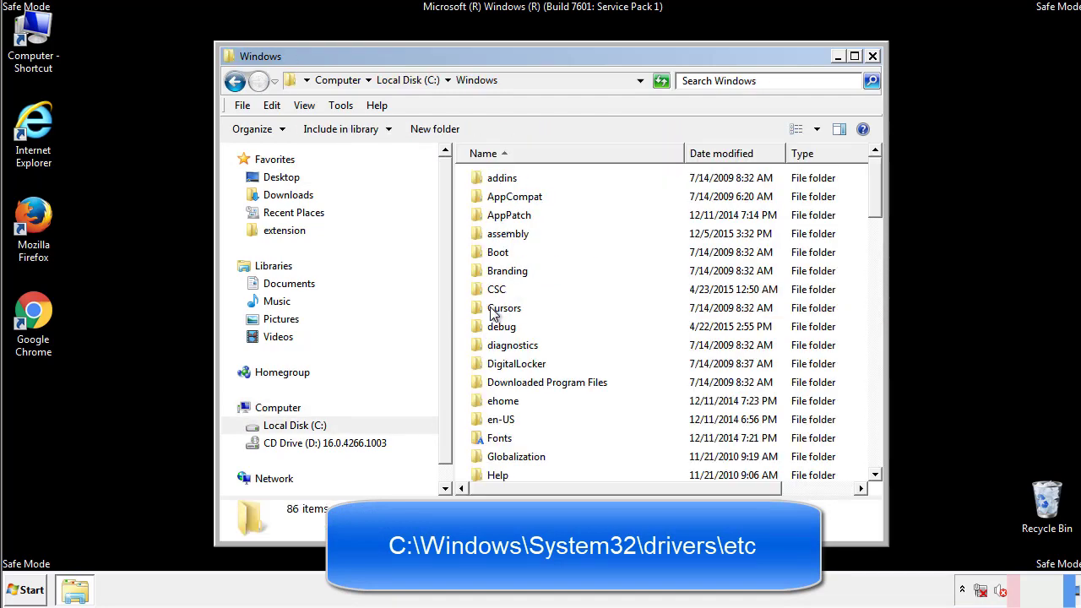
scroll(498, 380, down, 2)
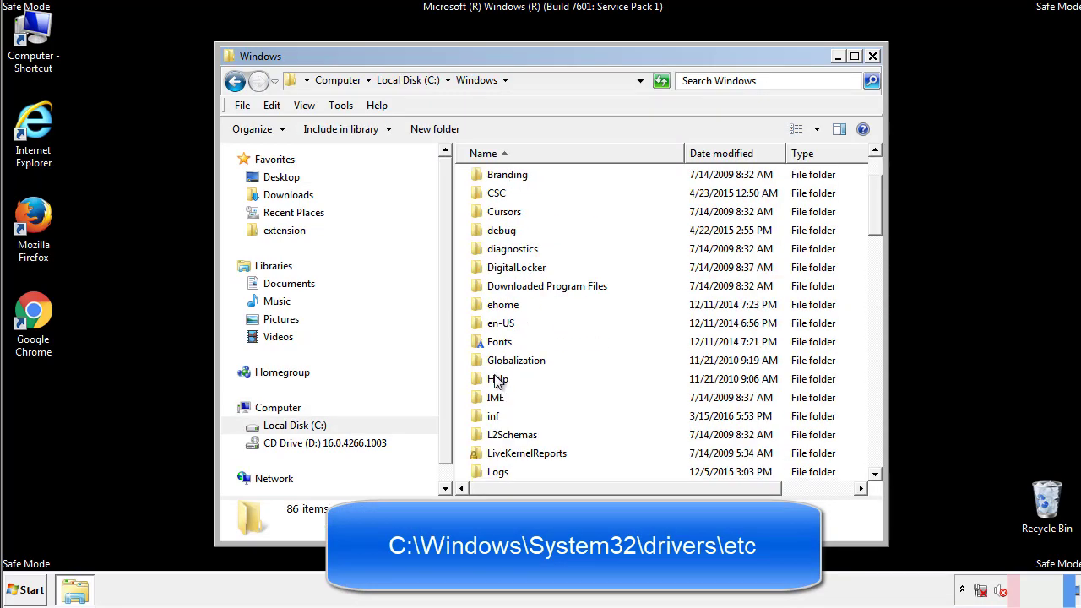
scroll(497, 382, down, 2)
scroll(497, 381, down, 2)
scroll(497, 381, down, 3)
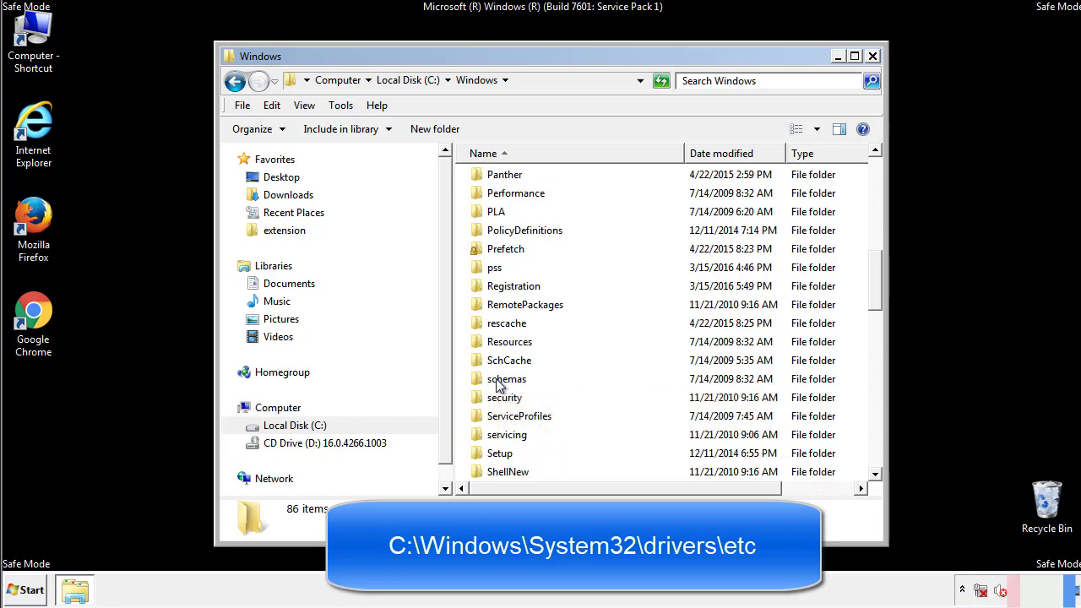
scroll(498, 382, down, 2)
Go through System32 and drivers into etc and open the hosts file.
double_click(509, 436)
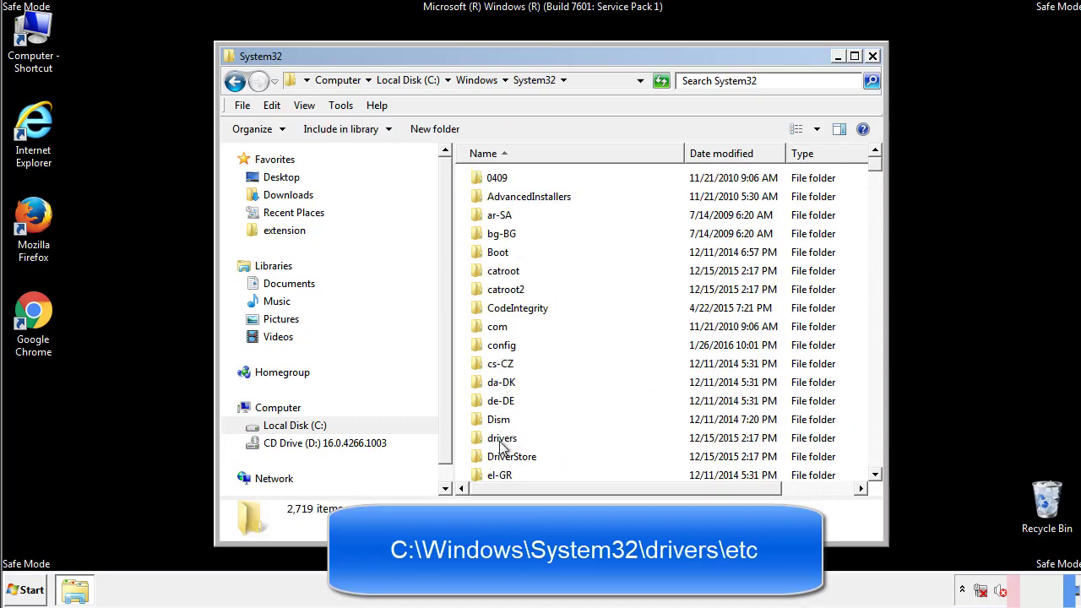
double_click(502, 439)
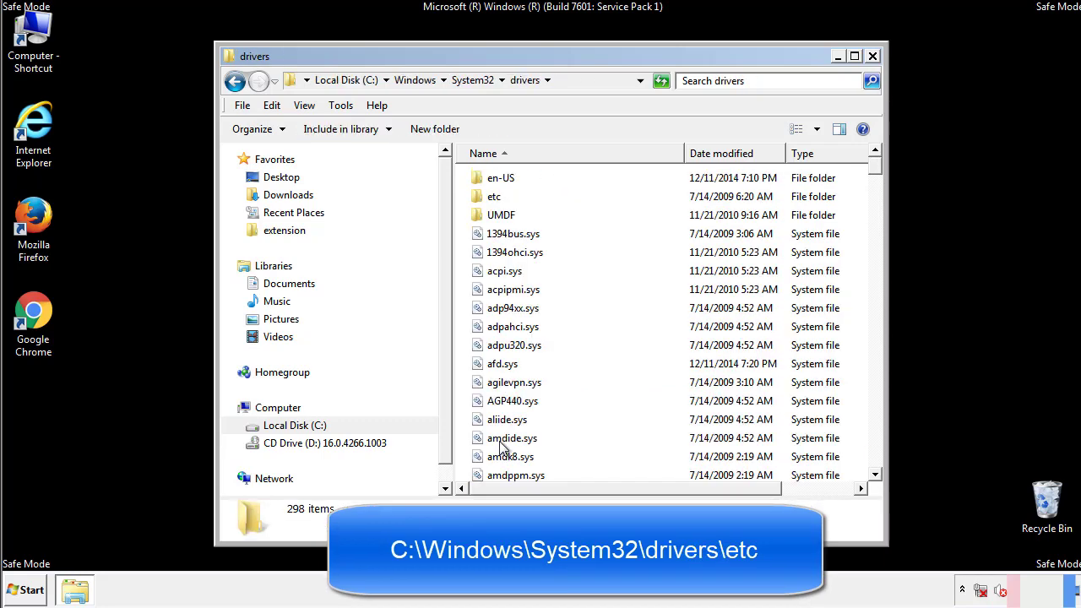
double_click(485, 203)
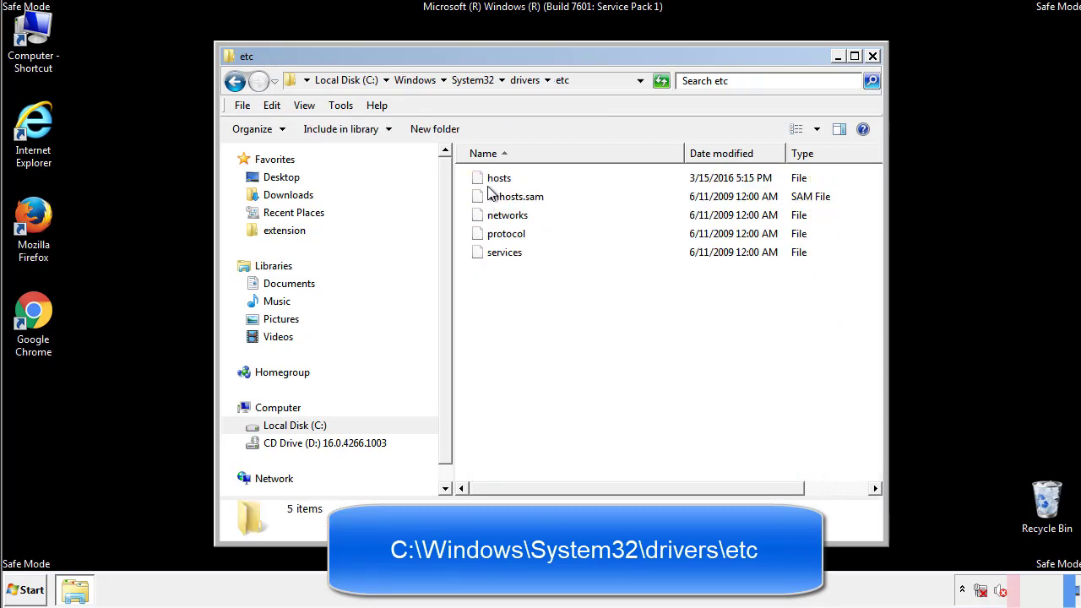
double_click(491, 180)
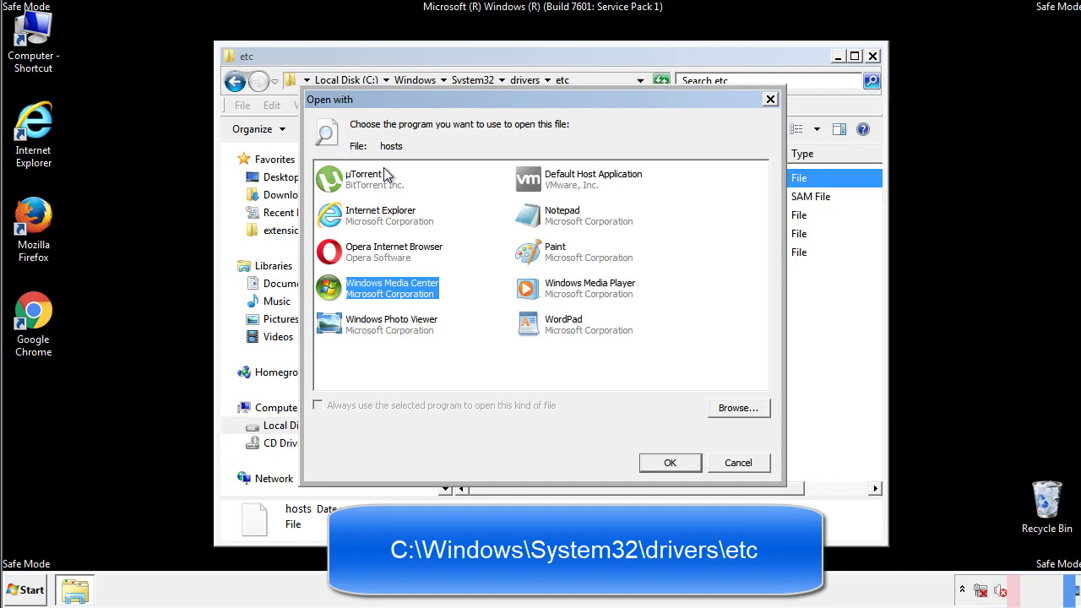
Open hosts in Notepad and delete the four suspicious host entries at the end.
click(546, 221)
click(668, 463)
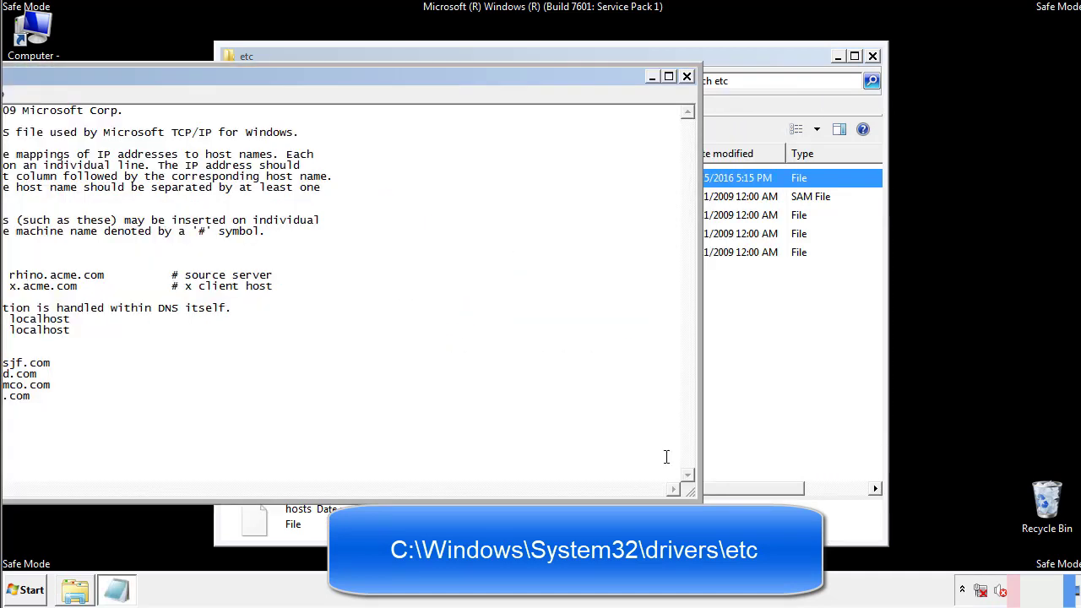
drag(442, 76, 687, 93)
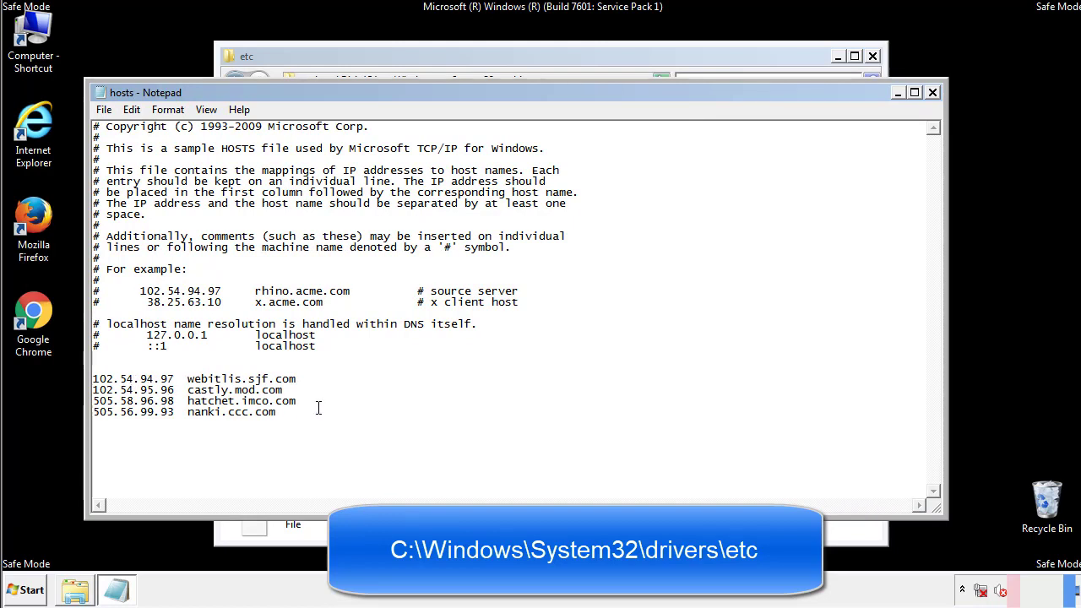
drag(301, 414, 93, 378)
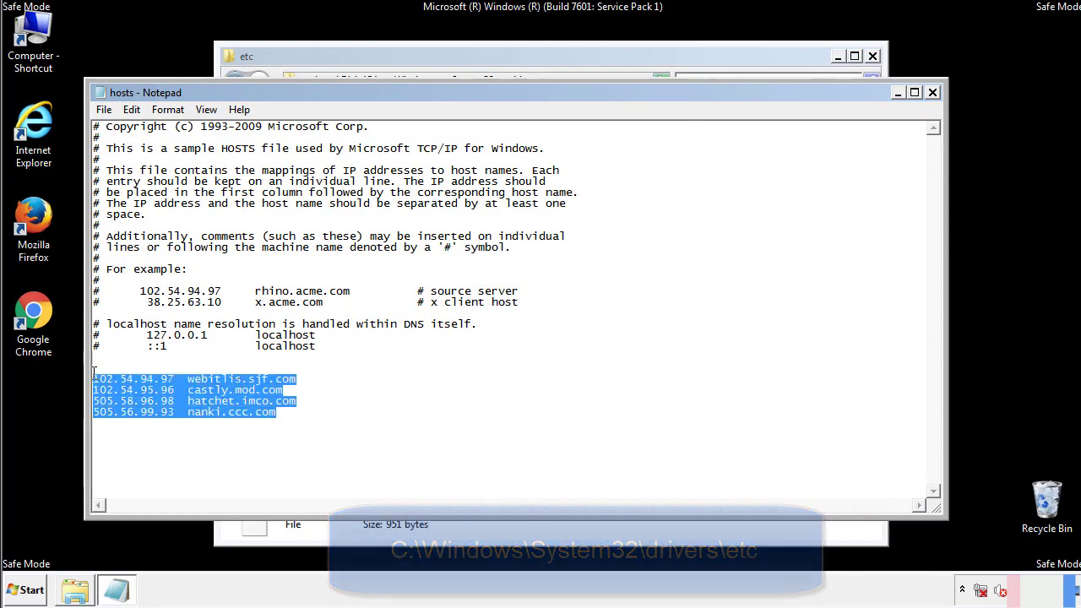
key(Delete)
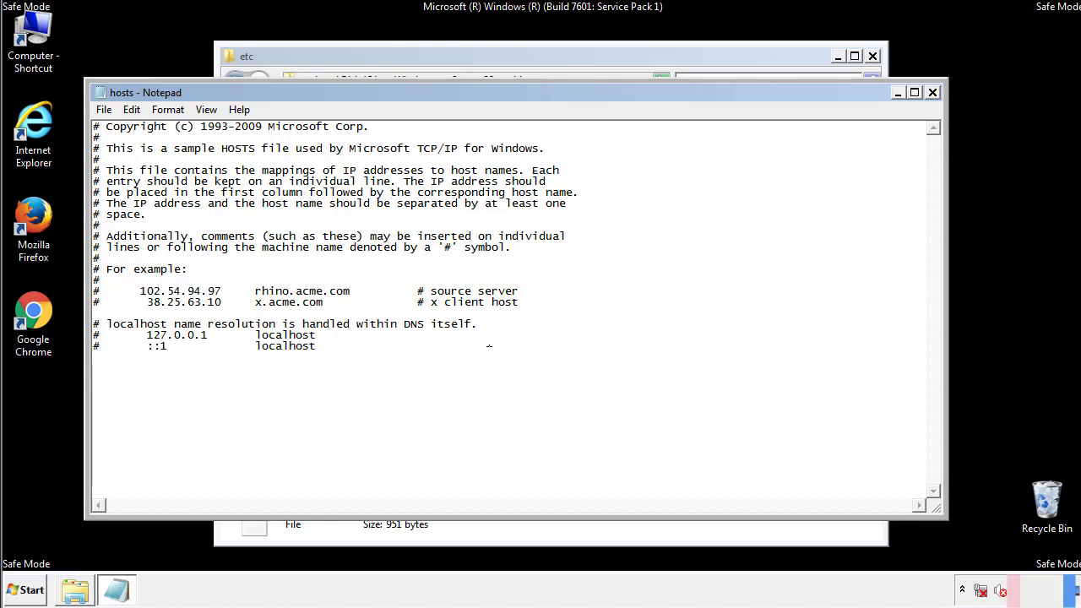
Close Notepad saving the hosts changes, then close the etc folder window.
click(933, 93)
click(475, 311)
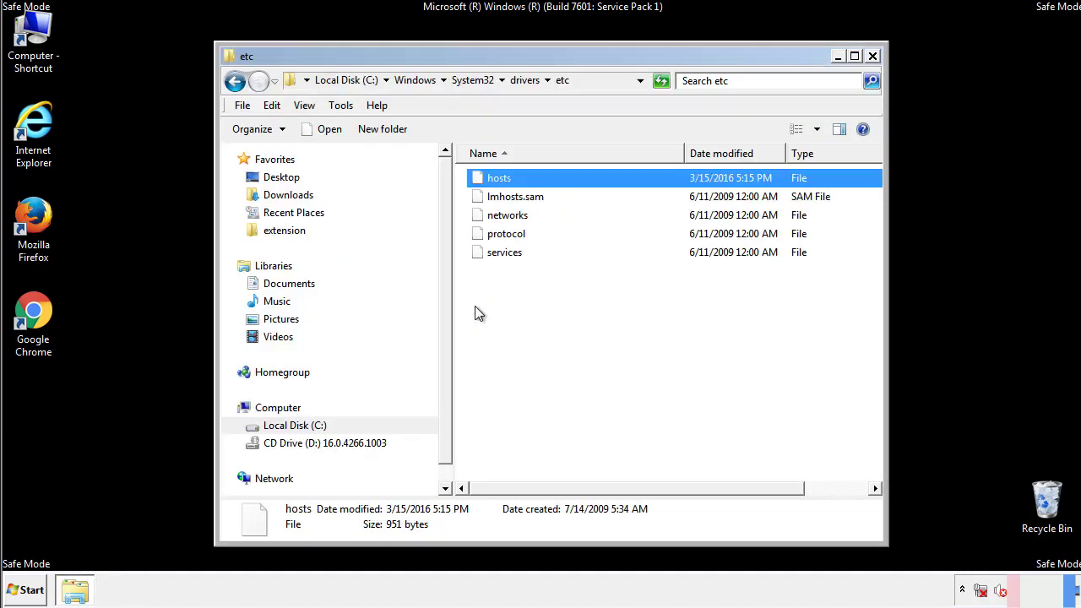
click(475, 309)
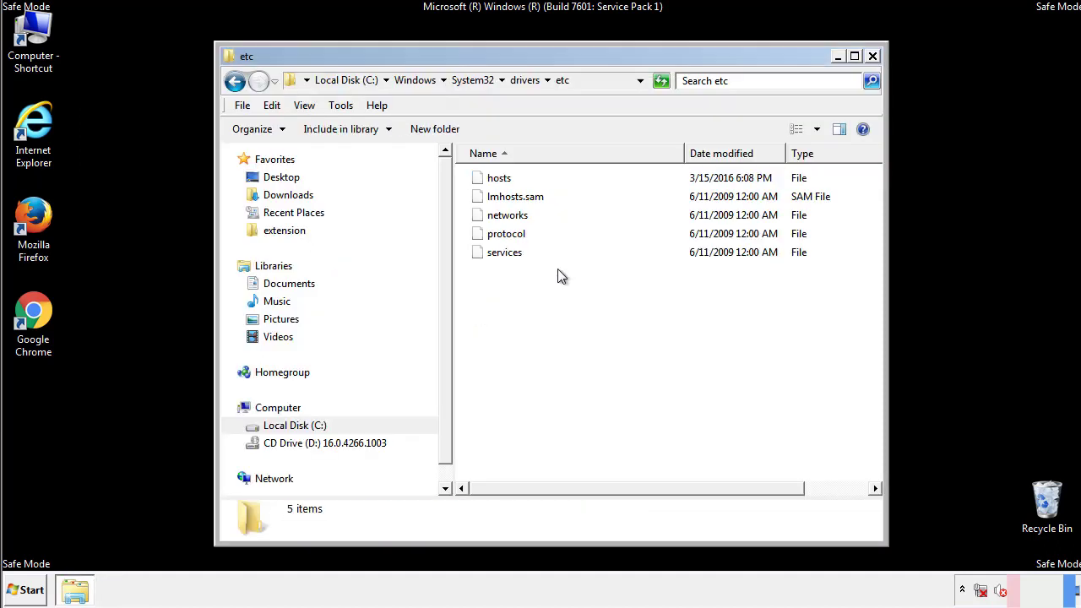
click(872, 56)
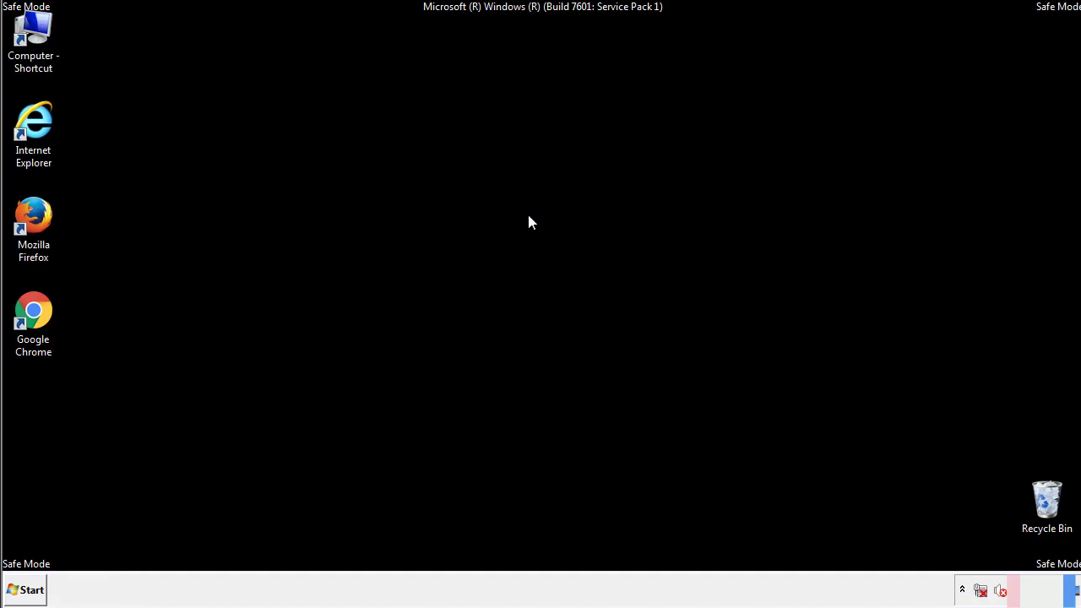
Open the Startup folder from the Start menu's All Programs list.
click(31, 590)
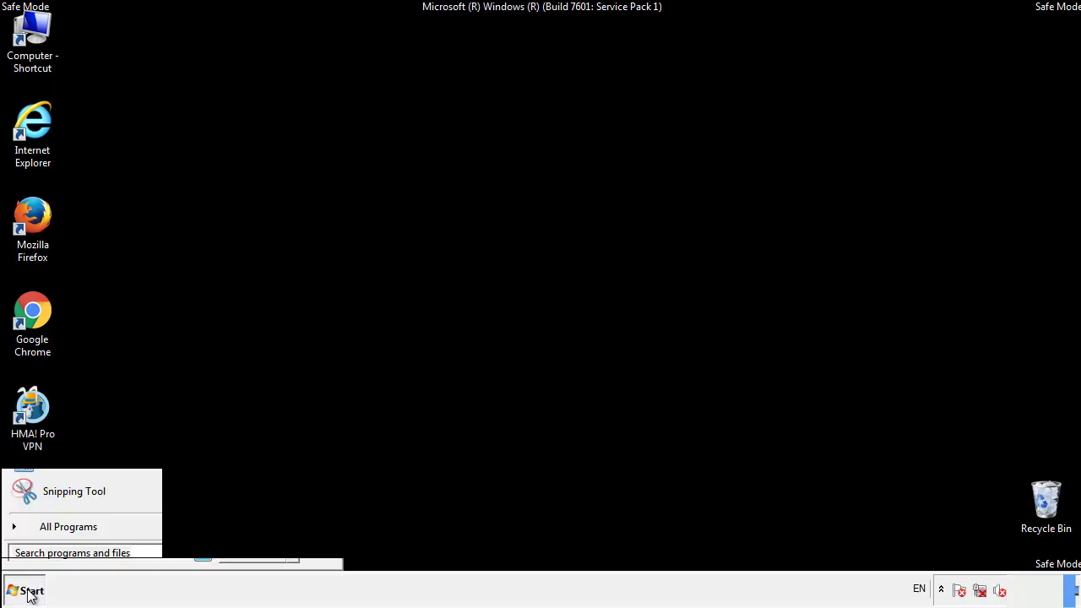
click(48, 533)
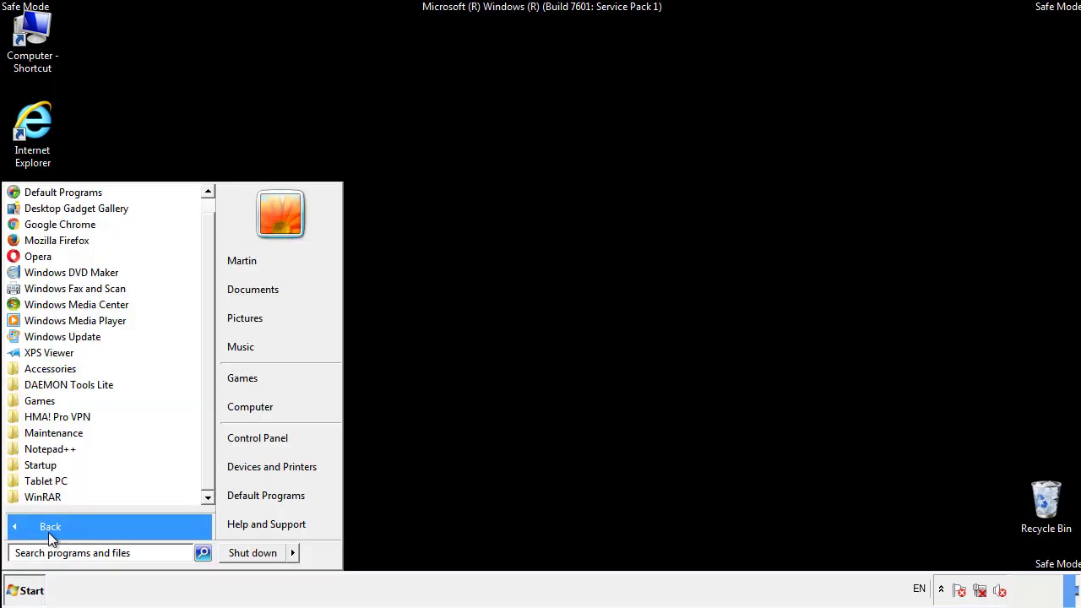
right_click(47, 466)
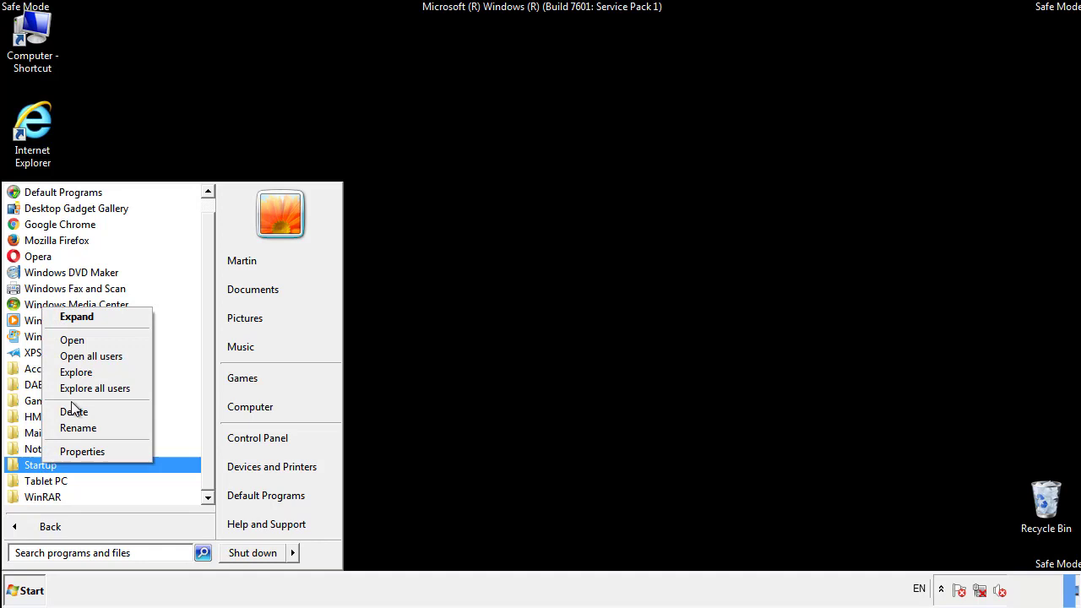
click(82, 340)
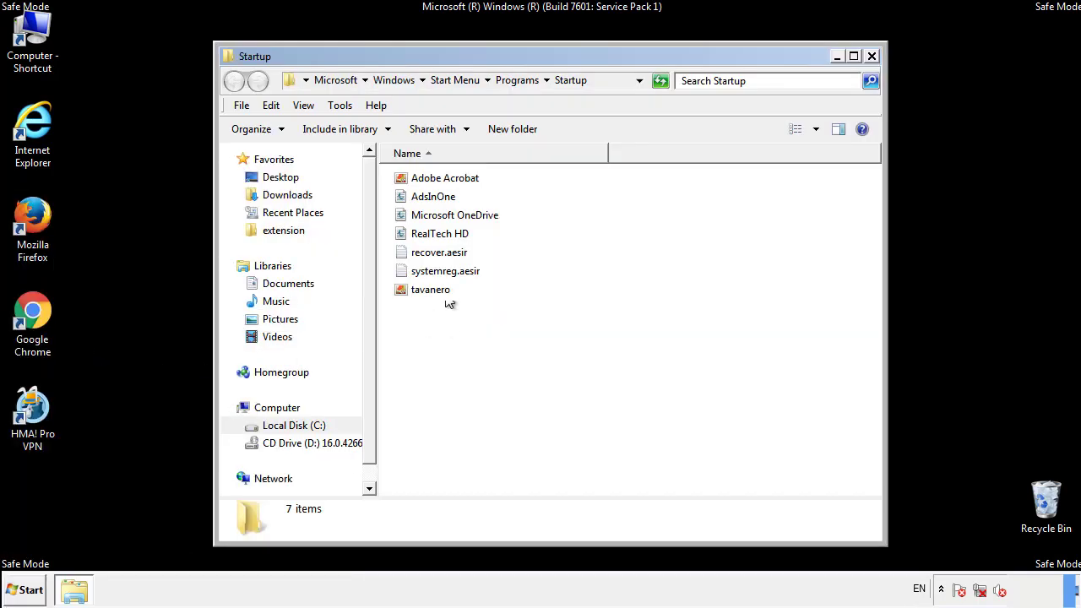
Delete AdsInOne, recover.aesir, systemreg.aesir and tavanero, then close the Startup folder.
click(440, 199)
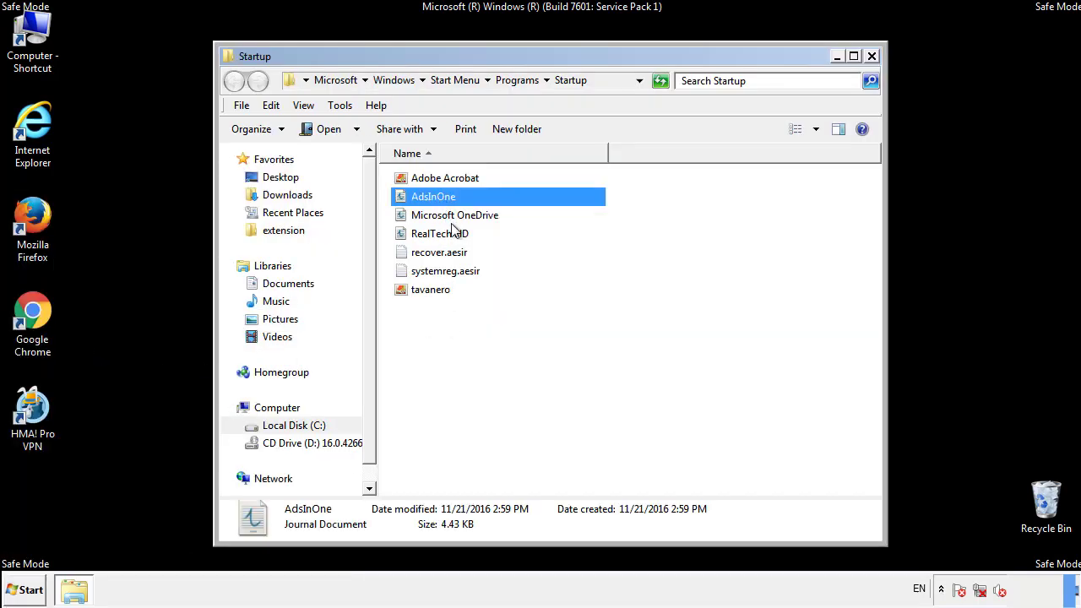
ctrl+click(449, 252)
ctrl+click(447, 271)
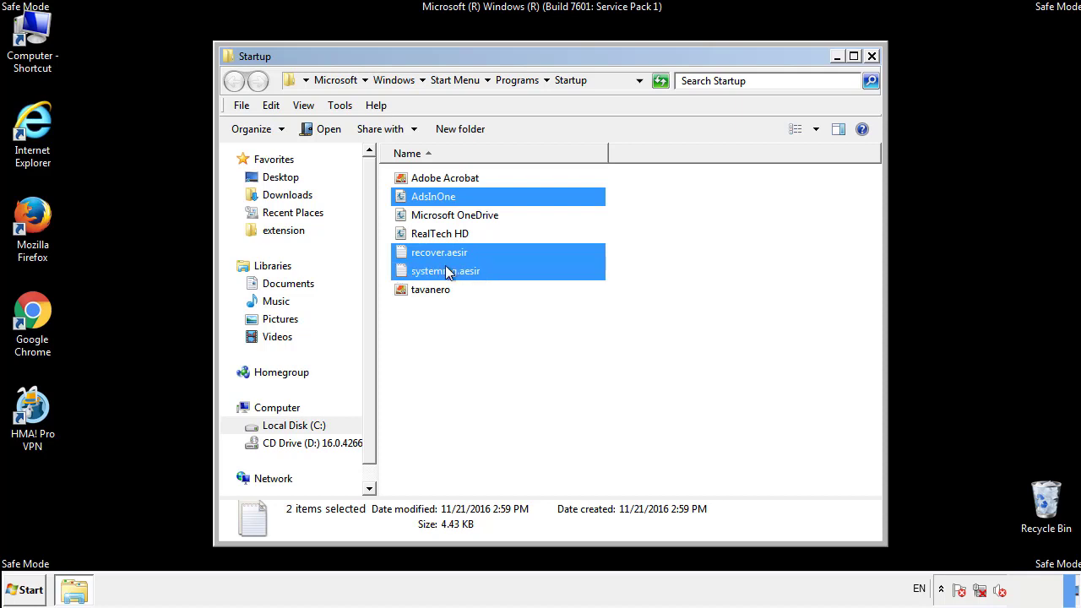
ctrl+click(431, 288)
right_click(428, 291)
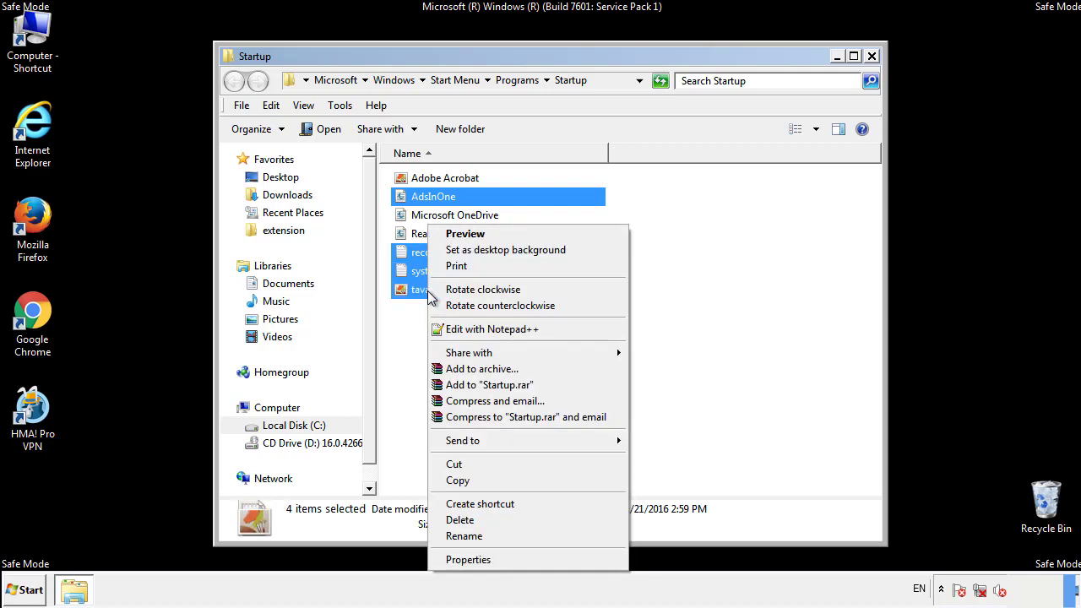
click(458, 519)
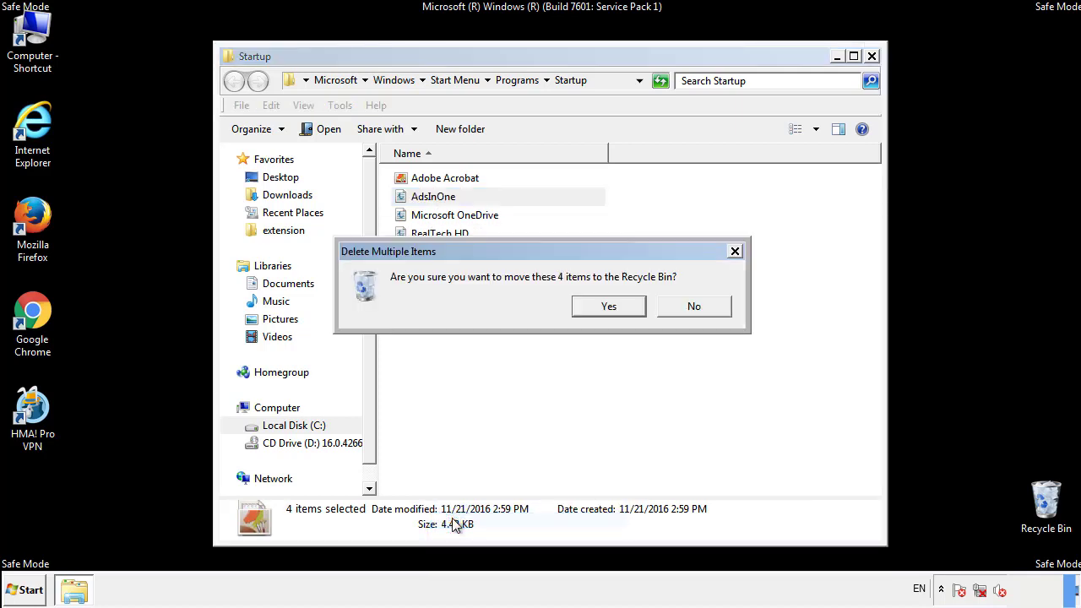
click(596, 306)
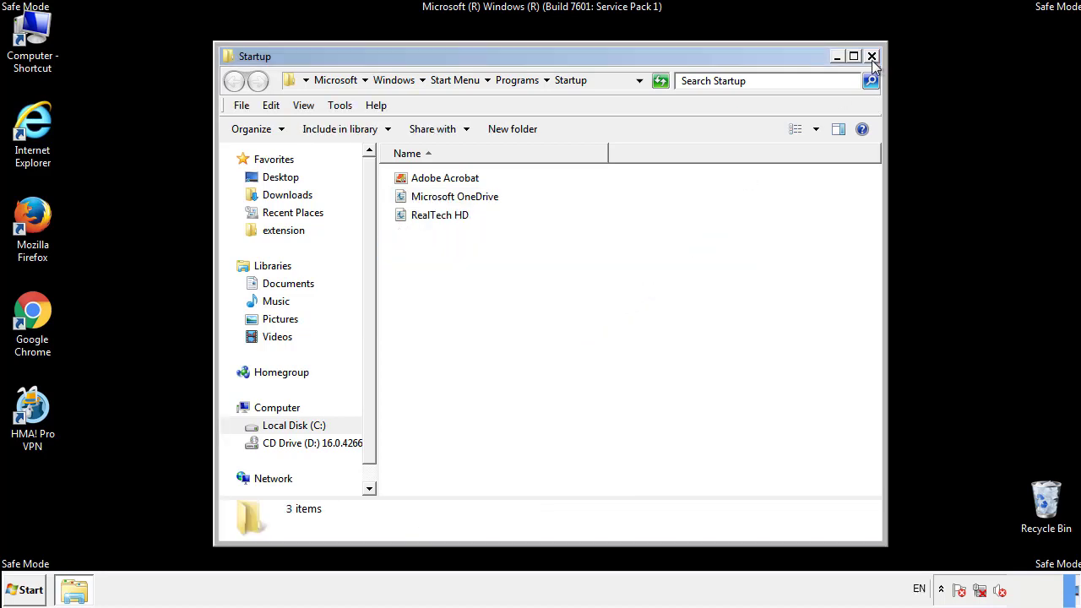
click(871, 58)
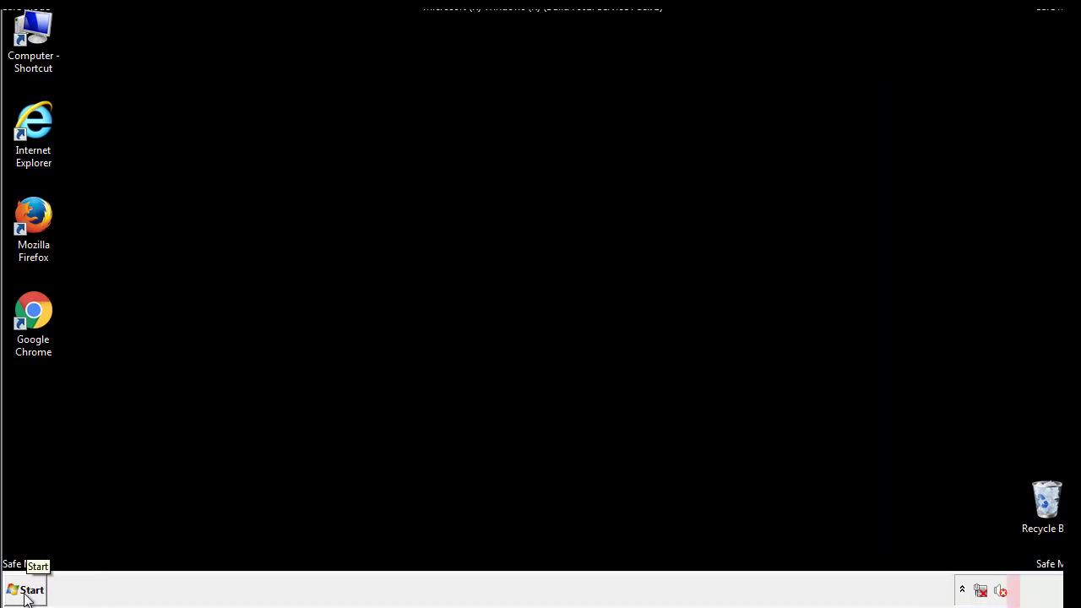
Launch regedit and expand HKEY_LOCAL_MACHINE > SOFTWARE.
click(25, 598)
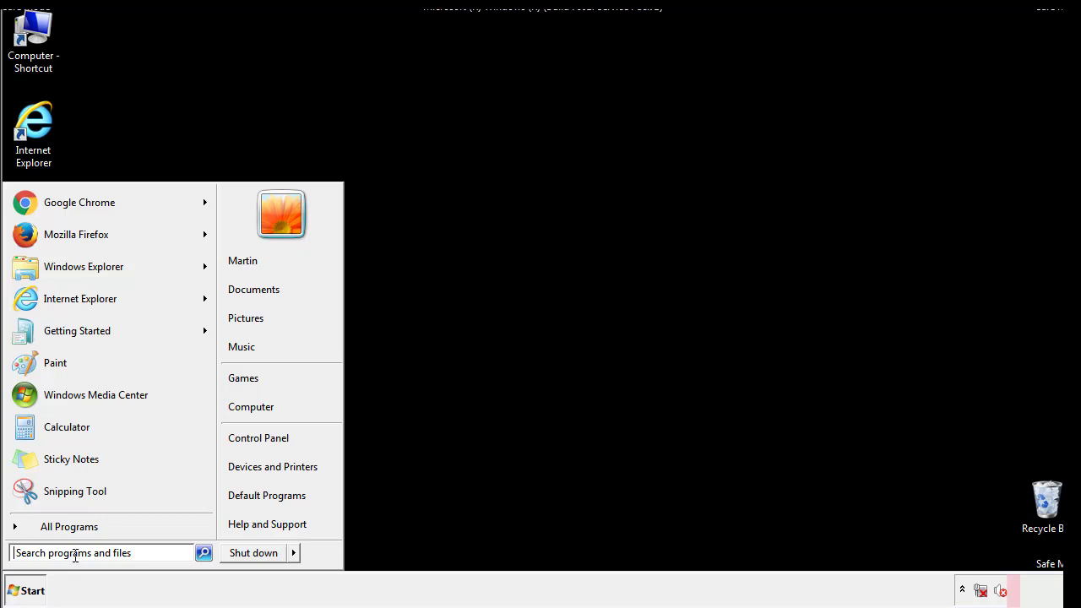
text(reged)
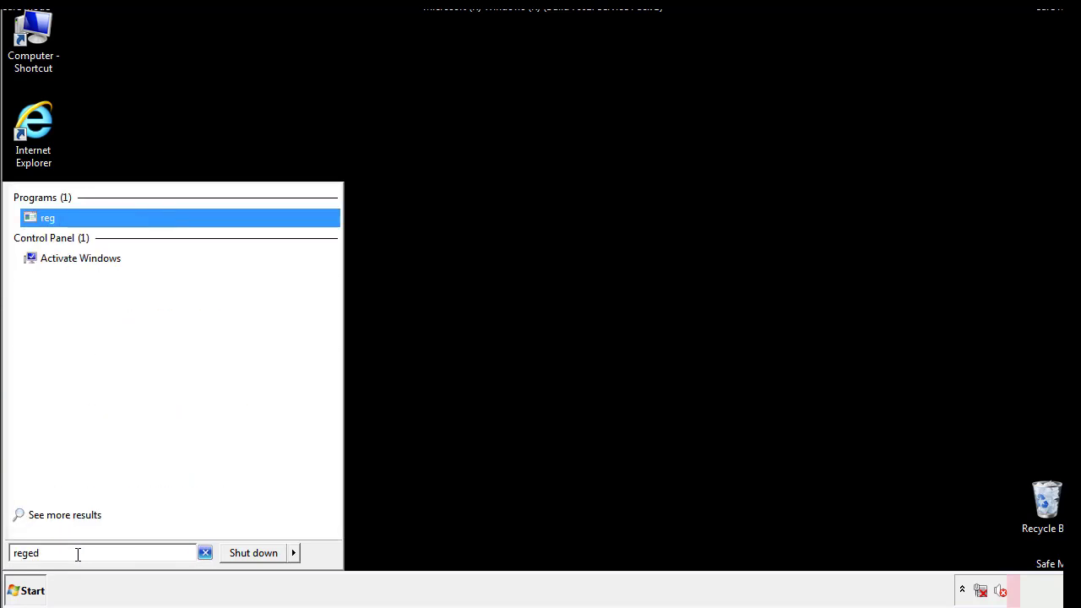
text(it)
key(Return)
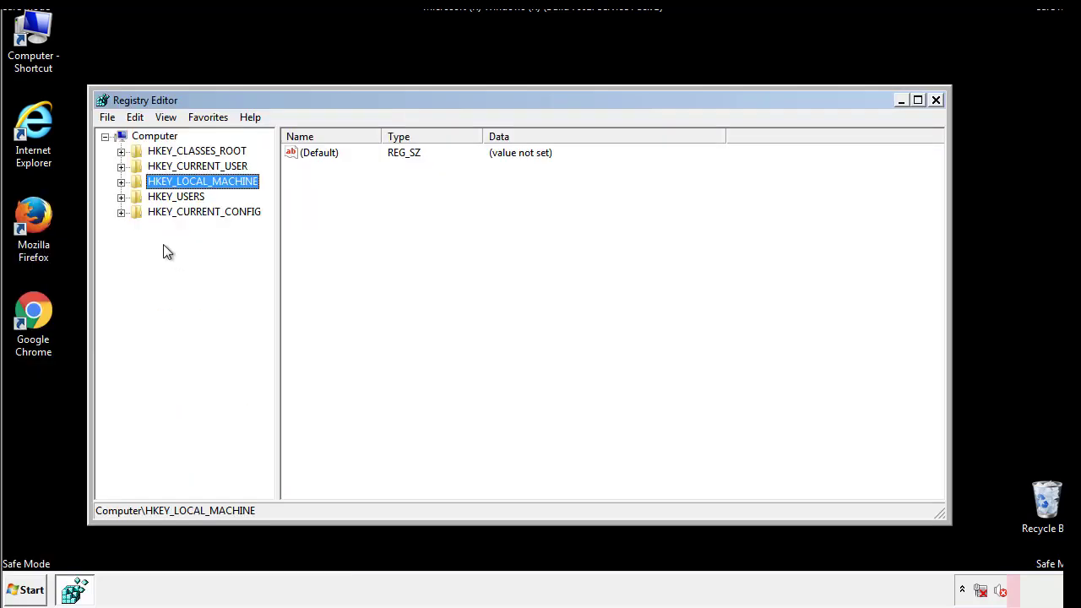
click(121, 181)
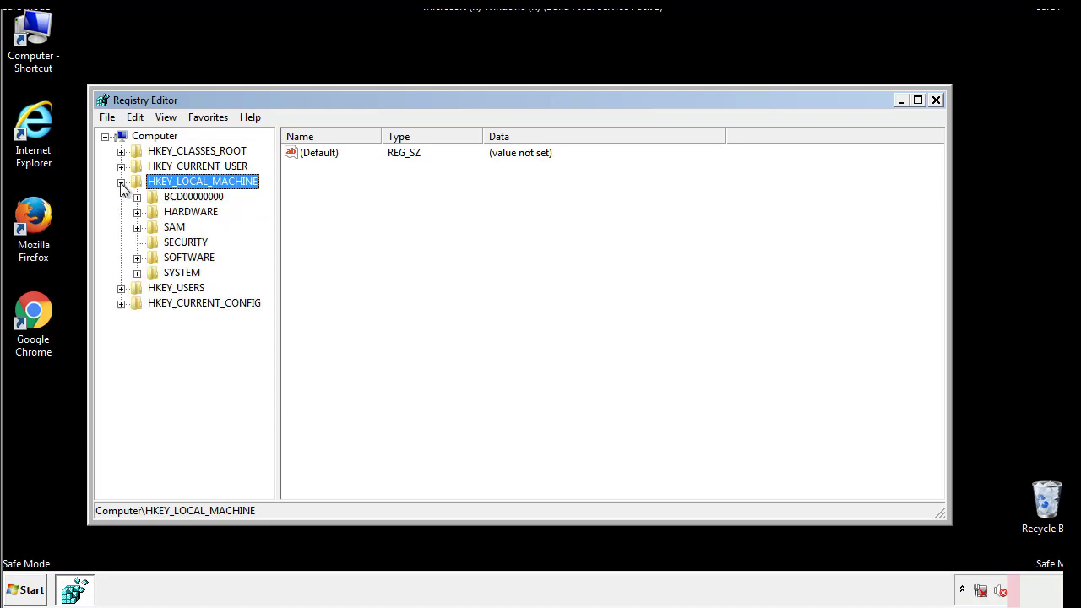
click(137, 258)
scroll(266, 254, down, 1)
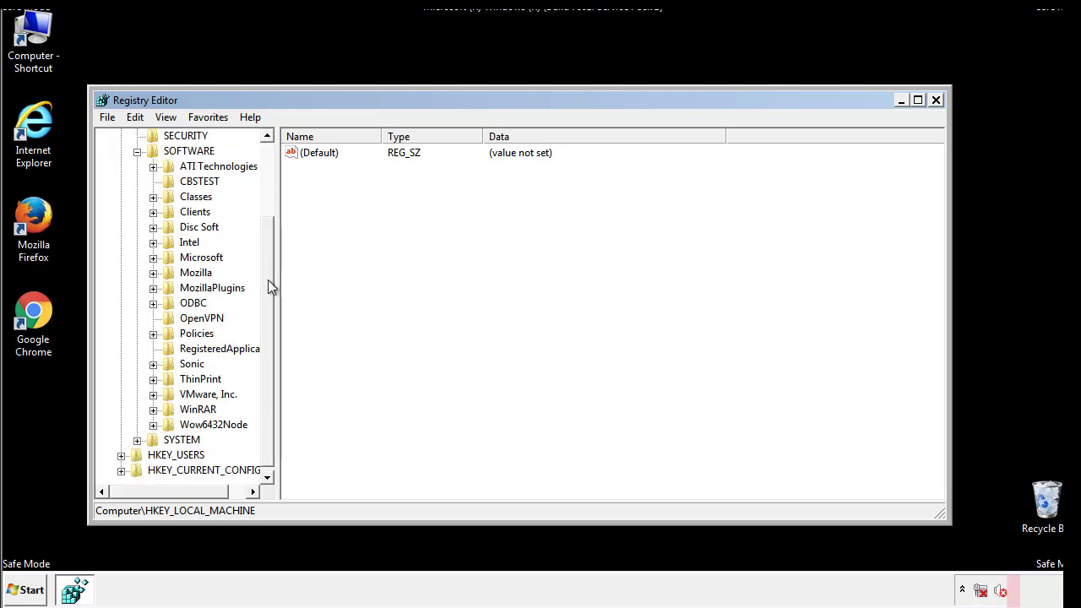
Expand Microsoft > Windows > CurrentVersion and select the Run key.
click(153, 259)
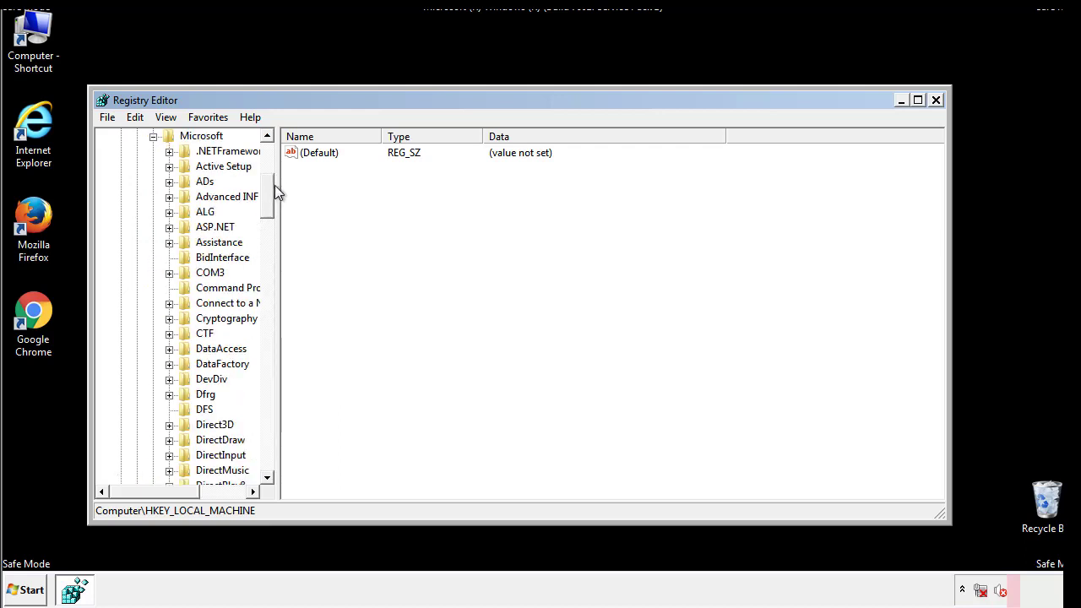
mouse_move(266, 207)
mouse_down()
mouse_move(267, 446)
mouse_move(268, 434)
mouse_up()
click(170, 258)
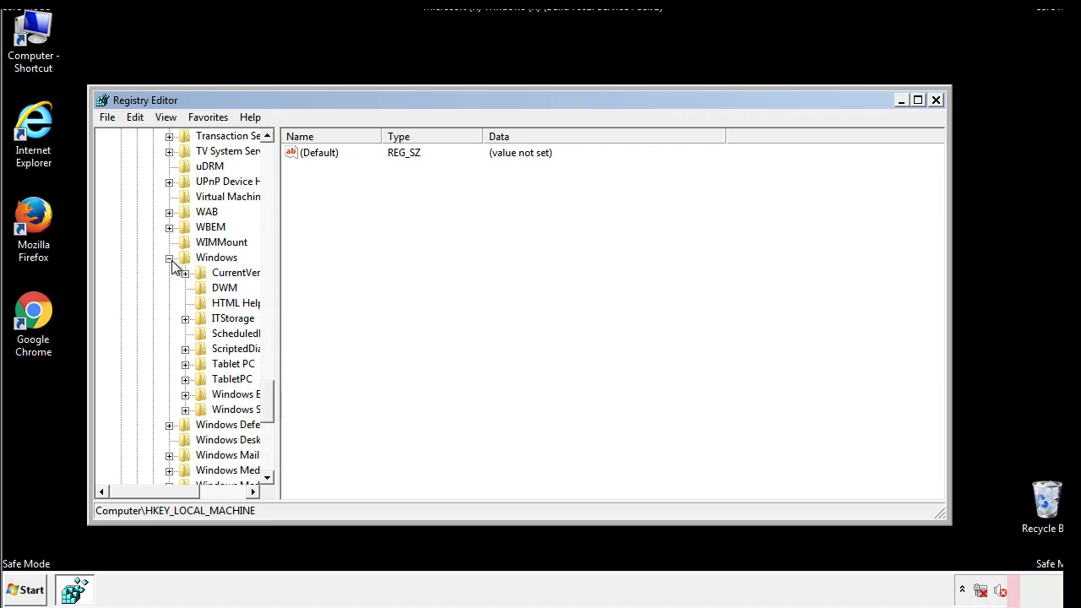
drag(148, 493, 172, 496)
click(141, 273)
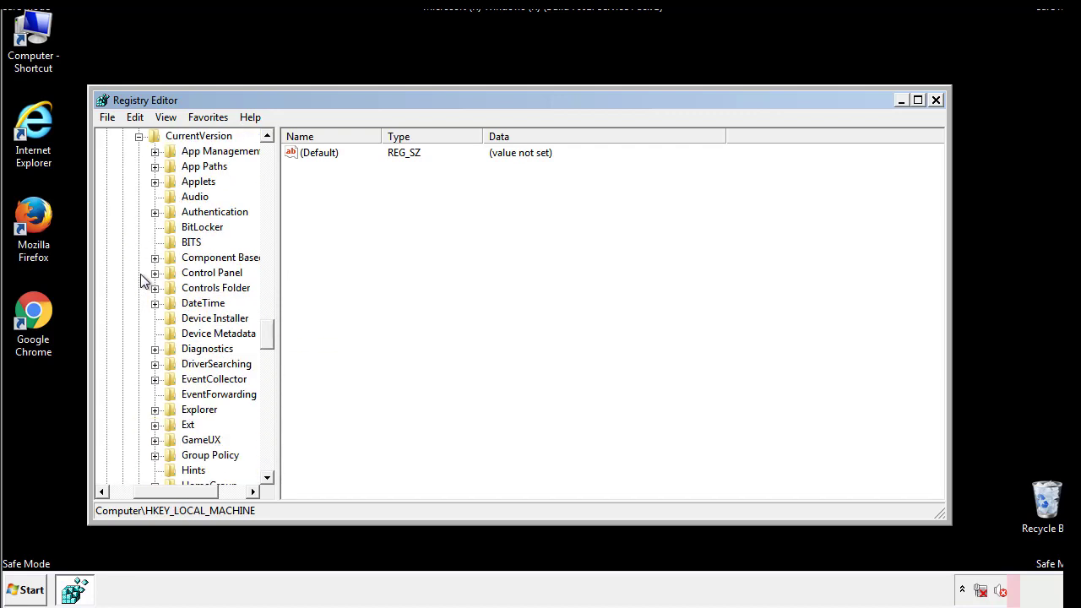
mouse_move(275, 333)
mouse_down()
mouse_move(270, 410)
mouse_move(268, 391)
mouse_up()
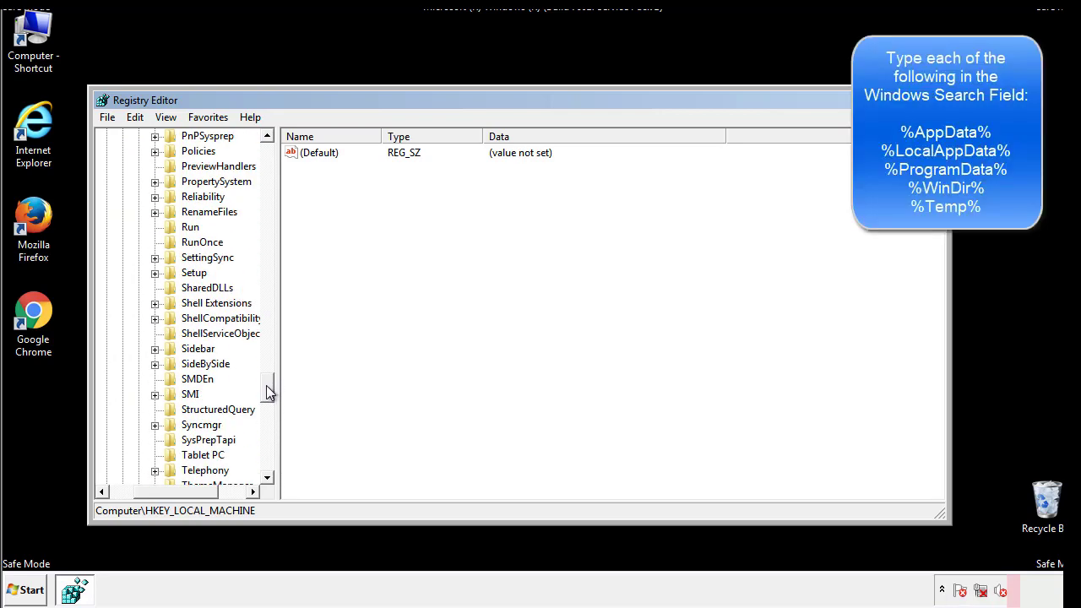
click(179, 229)
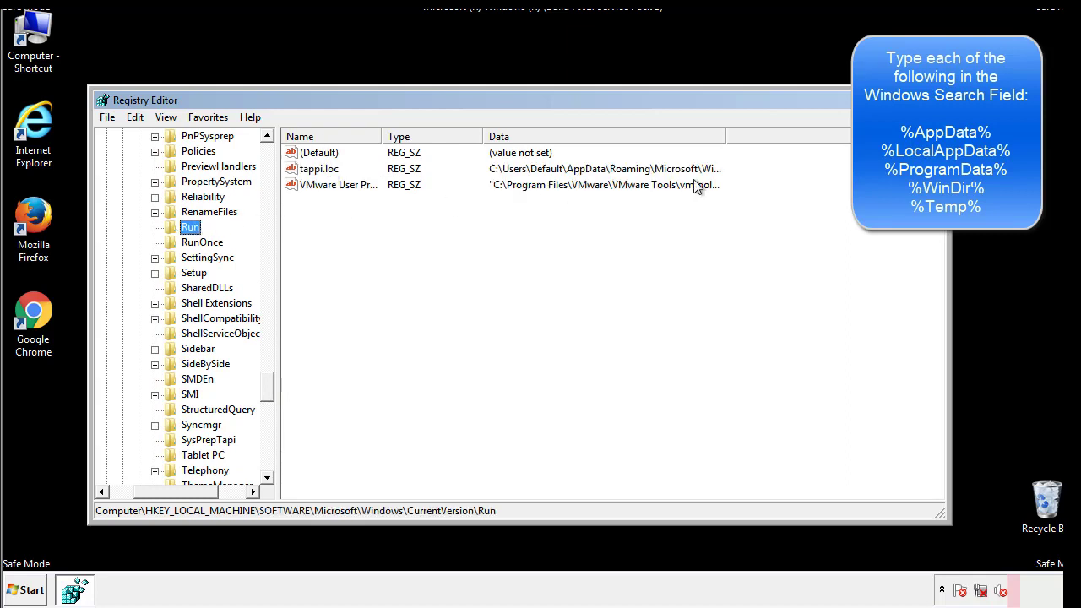
Delete the tappi.loc value from the HKLM Run key and confirm.
click(320, 172)
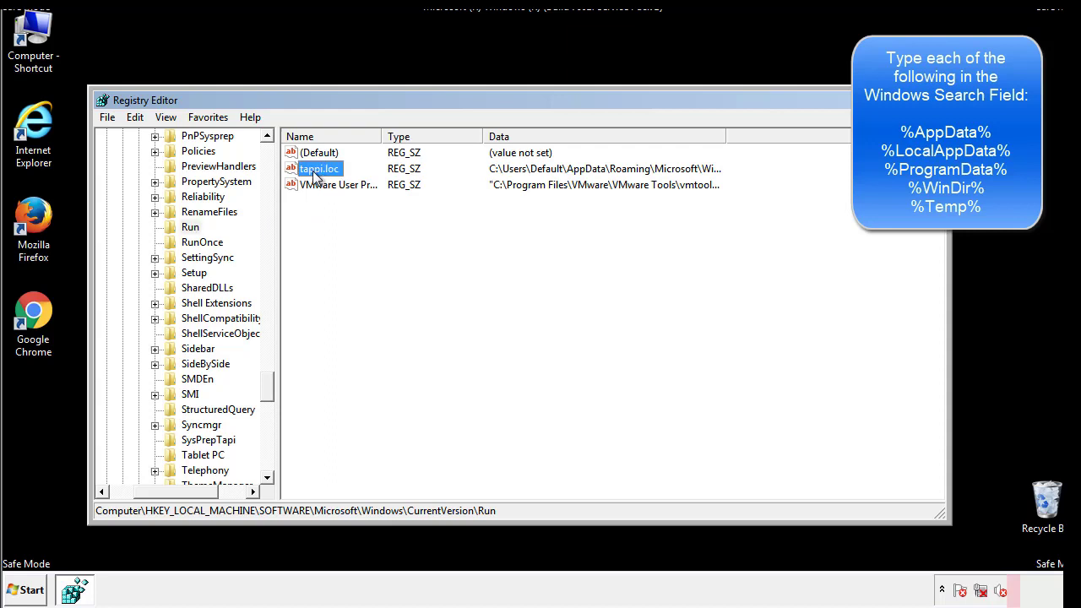
right_click(319, 172)
click(338, 220)
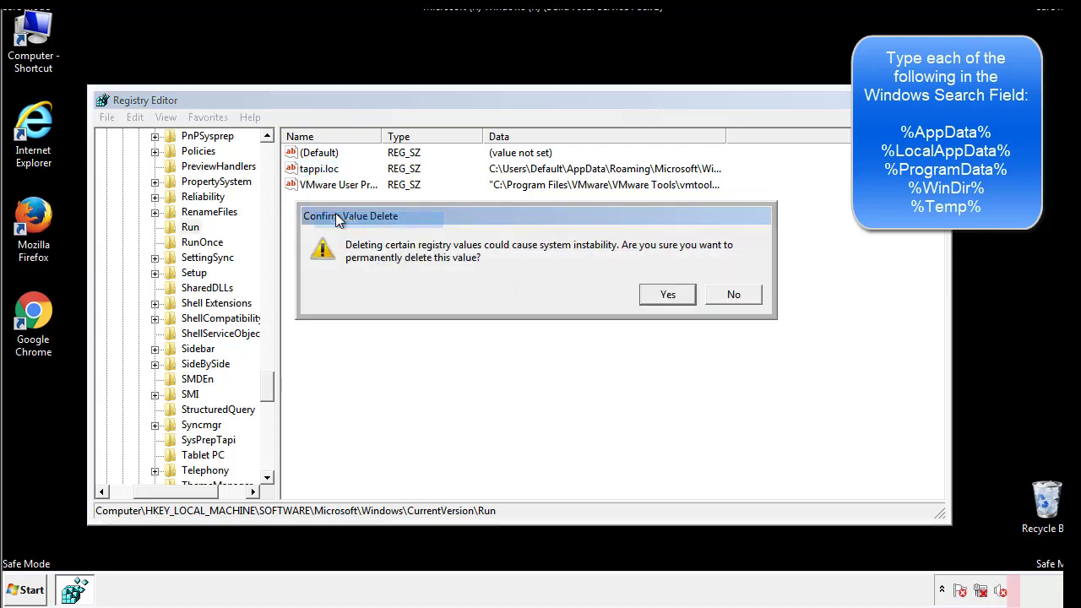
click(657, 298)
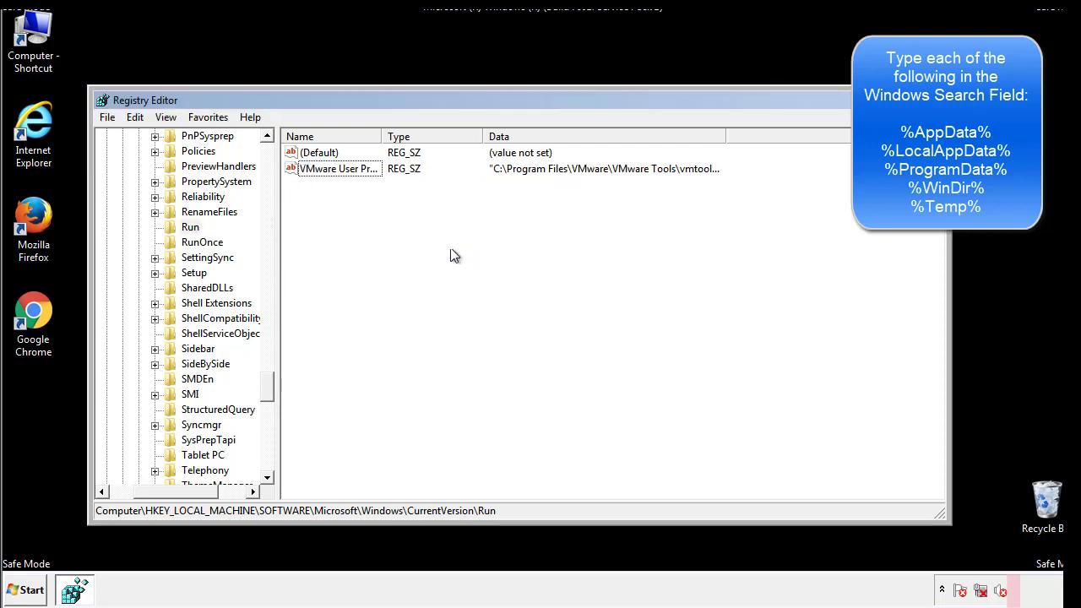
drag(268, 381, 267, 461)
drag(182, 495, 133, 502)
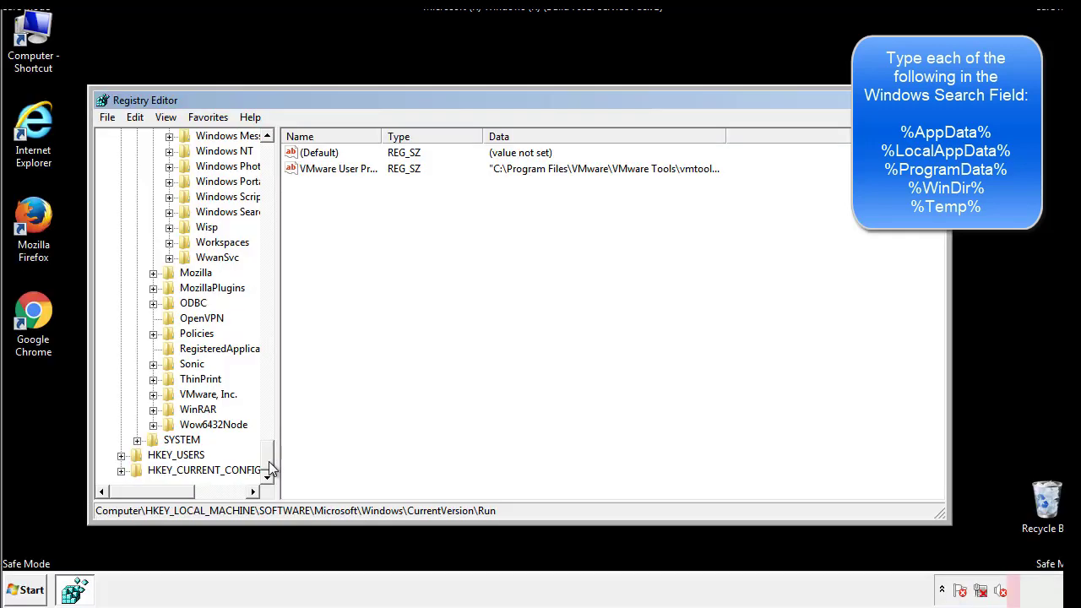
drag(268, 460, 276, 160)
Collapse HKEY_LOCAL_MACHINE and expand HKEY_CURRENT_USER > Software > Microsoft.
click(121, 181)
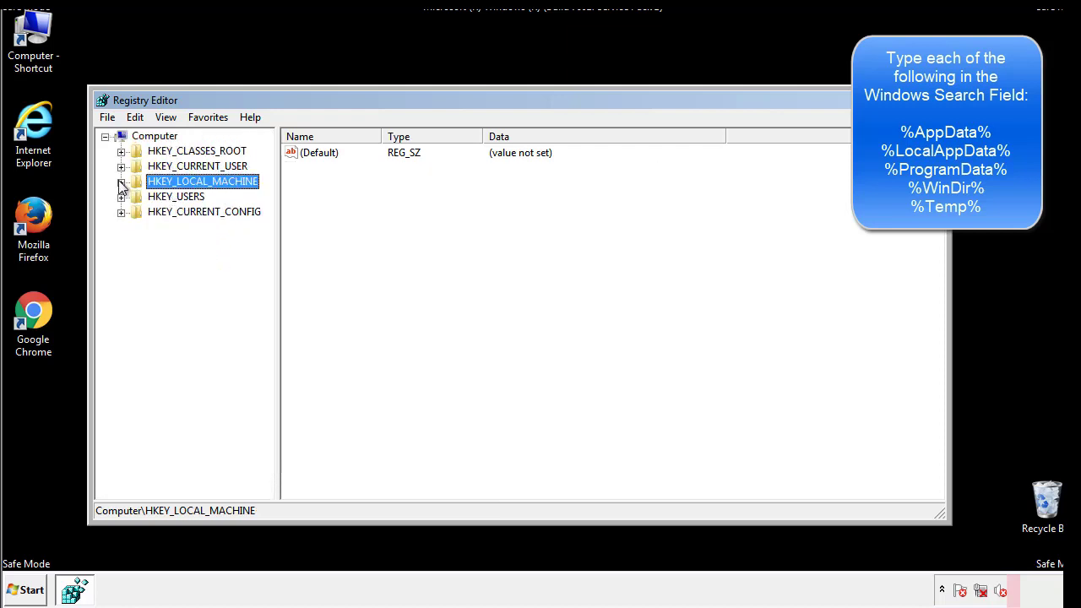
click(121, 166)
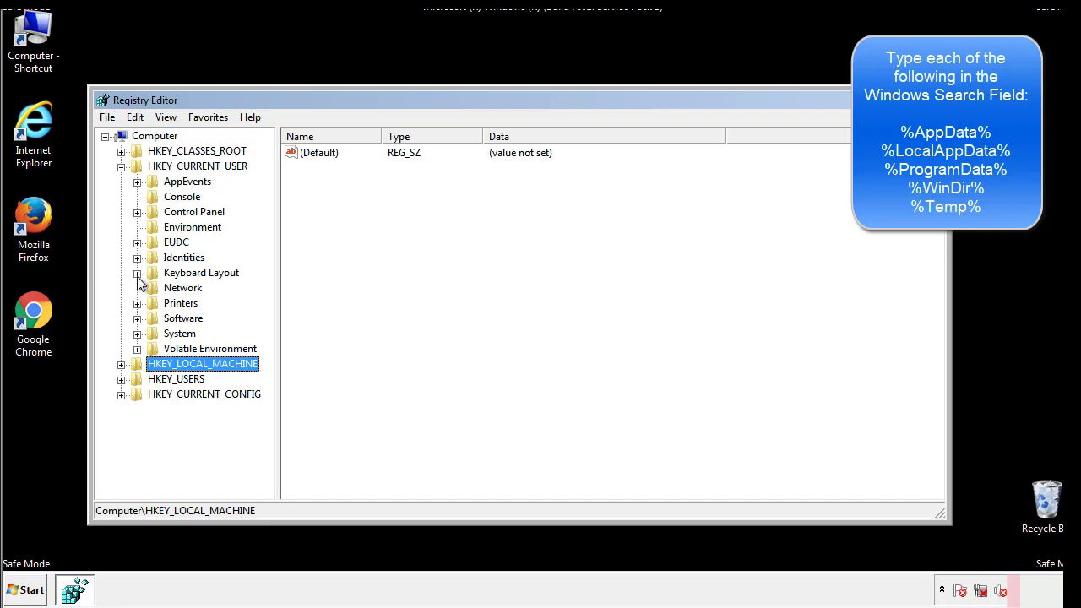
click(137, 318)
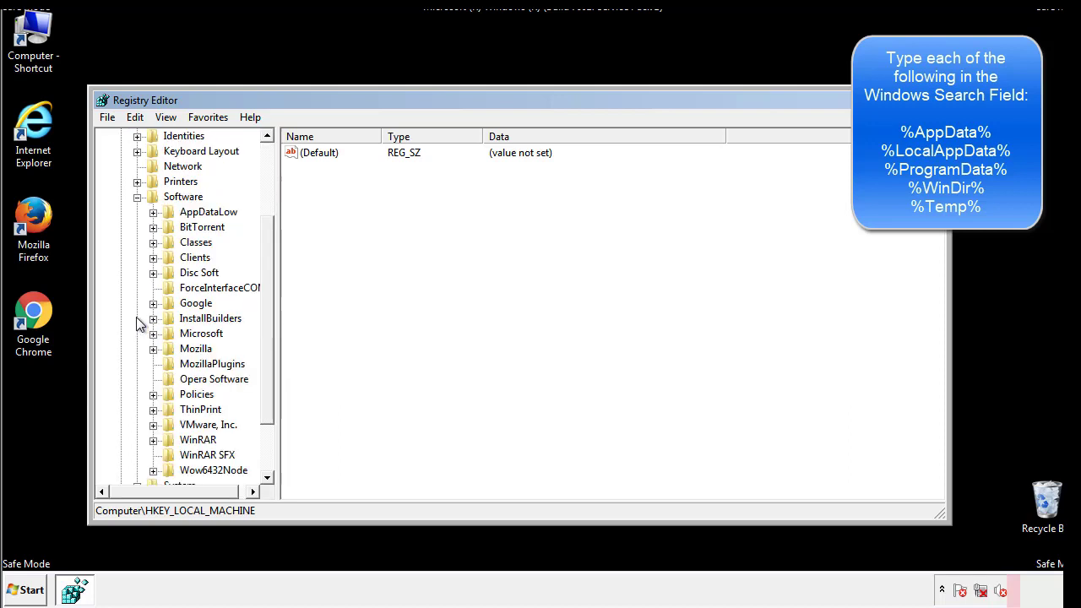
drag(265, 307, 265, 322)
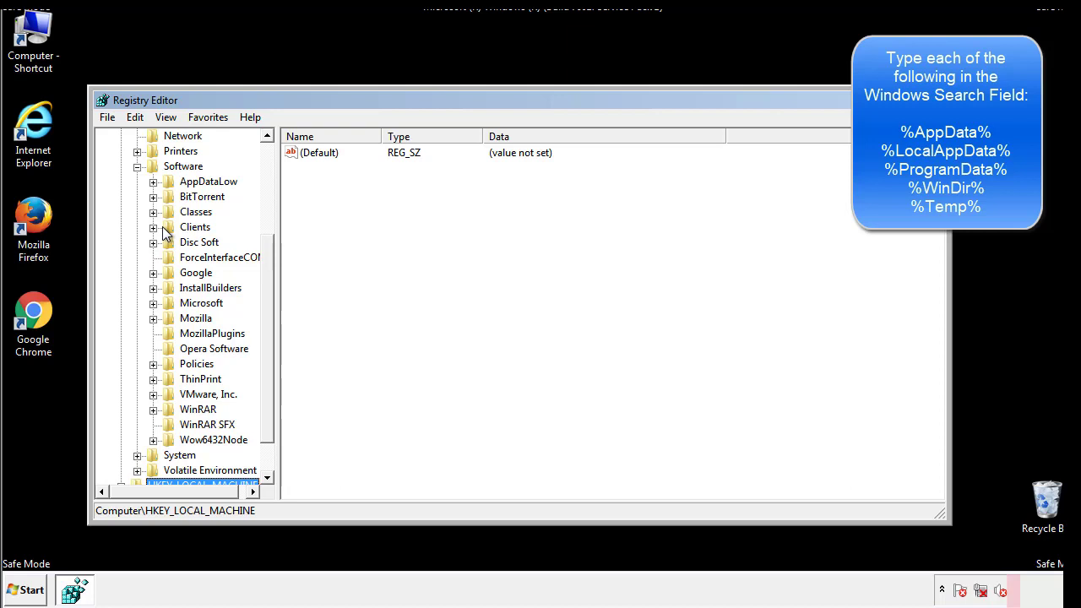
click(153, 304)
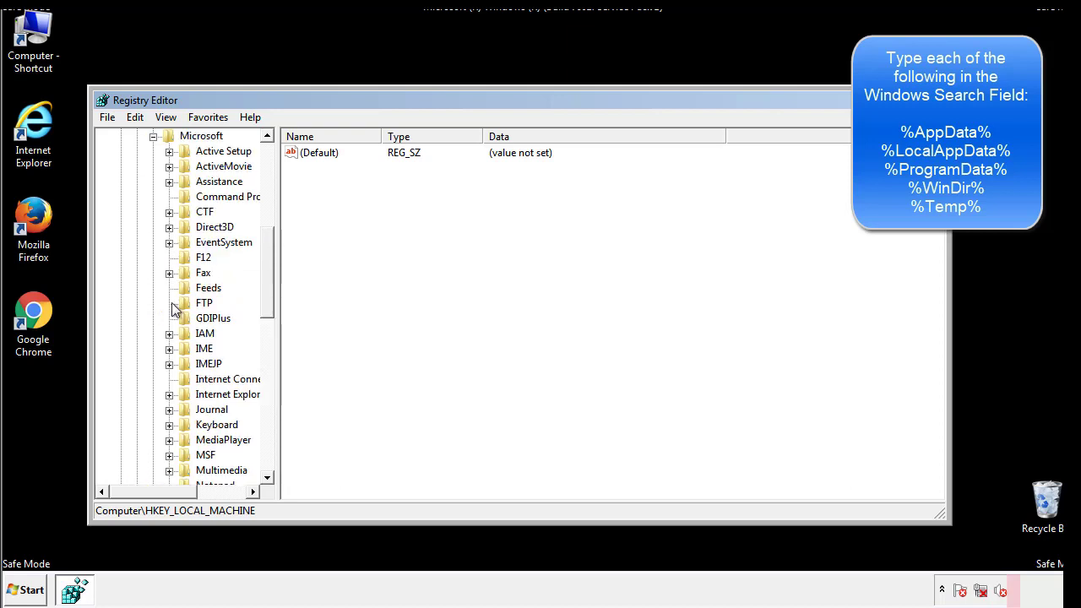
drag(265, 247, 269, 358)
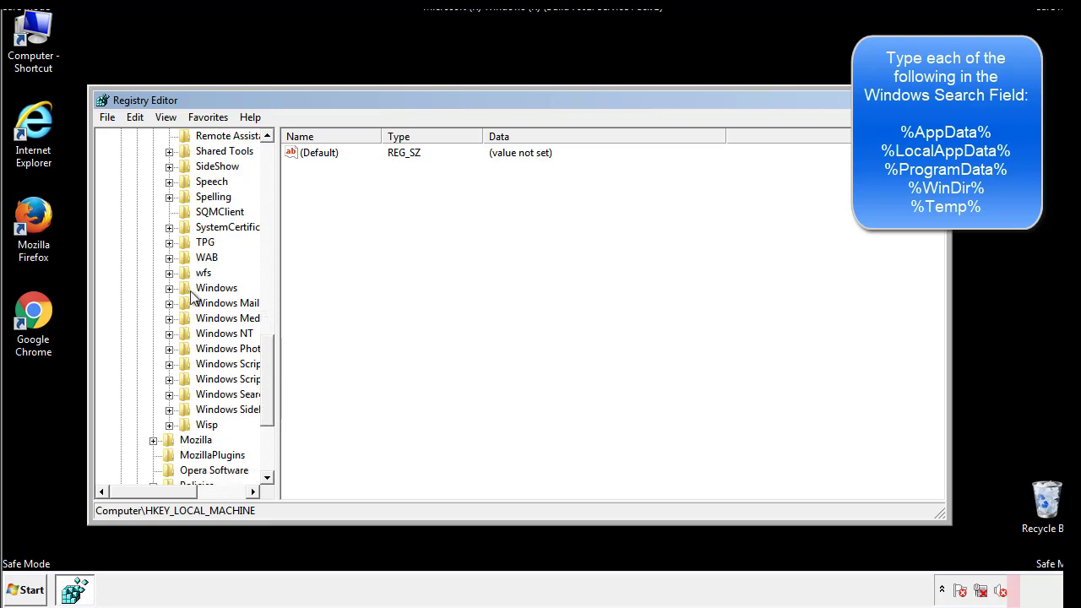
Inspect the HKCU CurrentVersion Run key (only DAEMON Tools Lite), then collapse Windows.
click(169, 288)
click(185, 303)
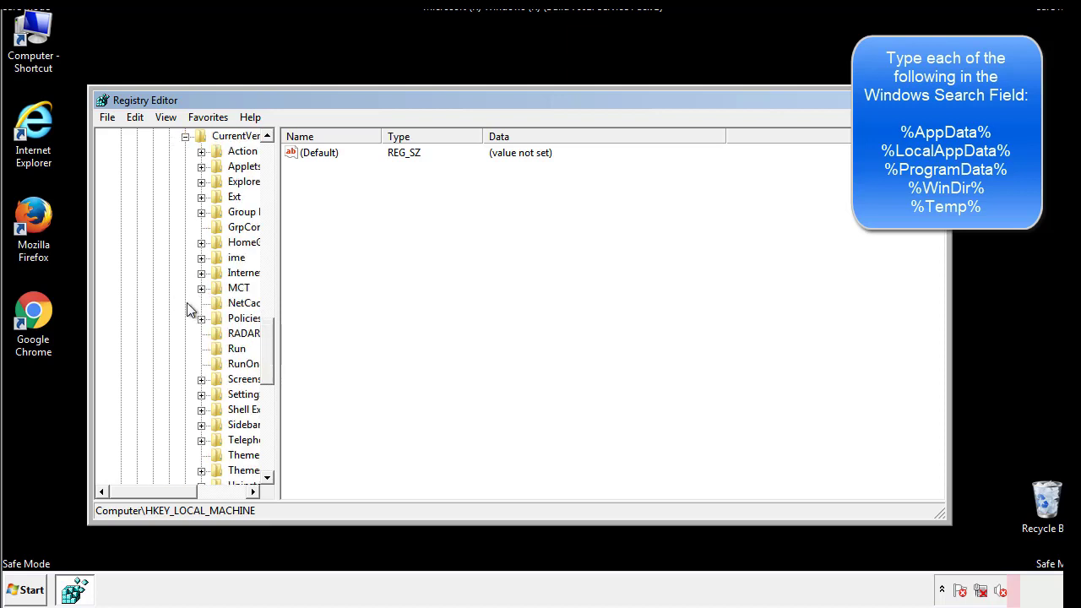
drag(164, 498, 190, 491)
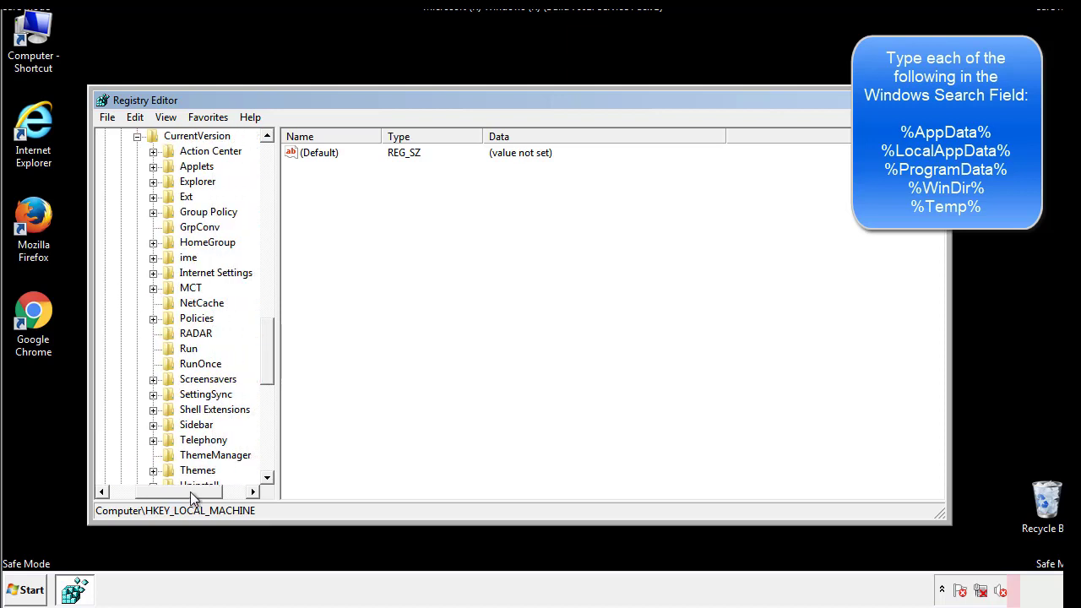
click(185, 347)
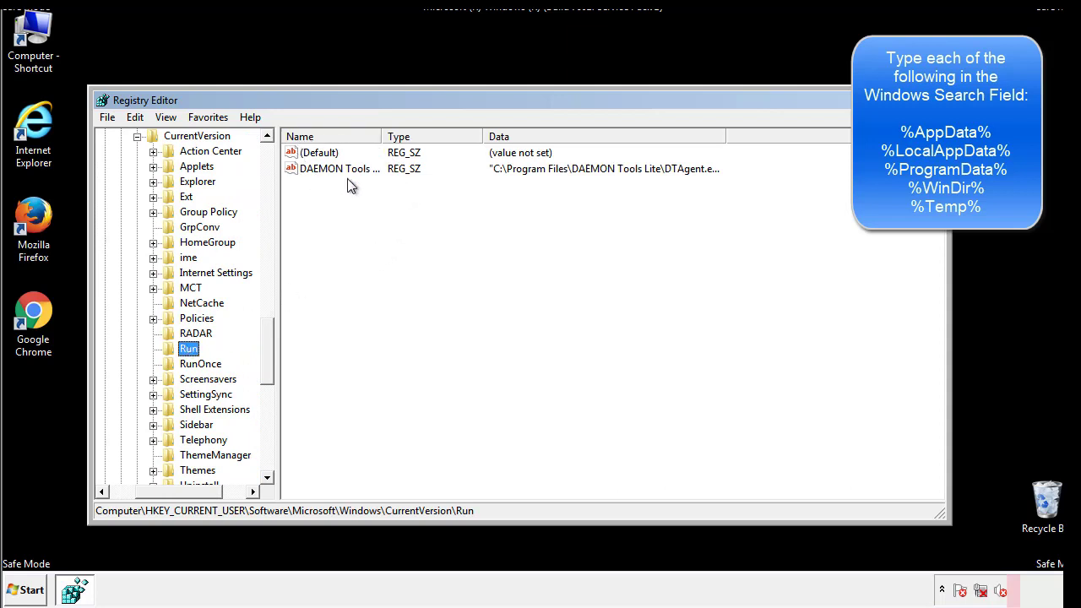
click(465, 195)
drag(179, 489, 158, 491)
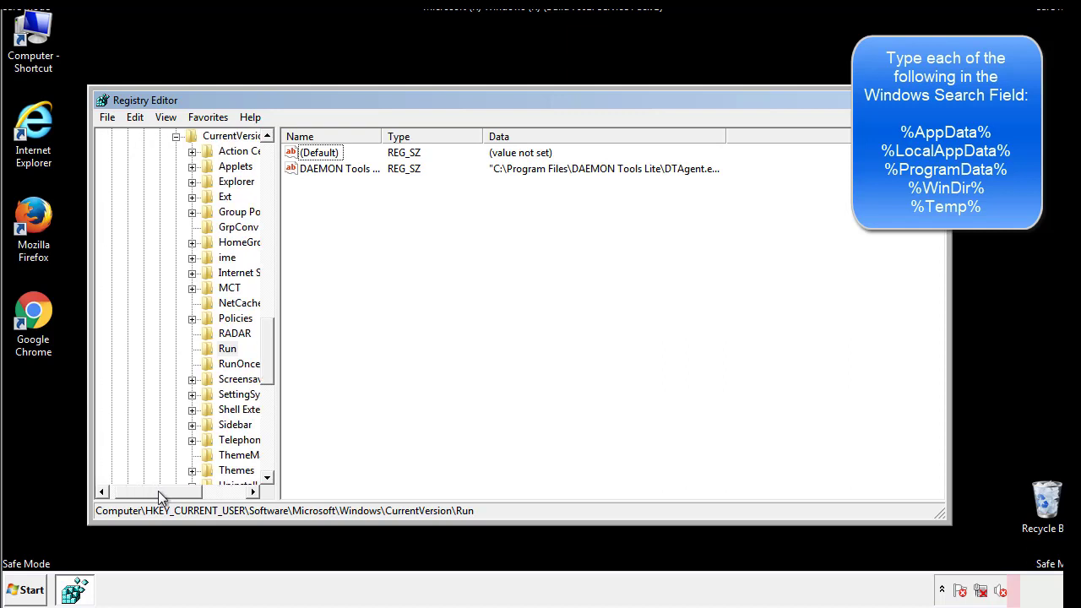
drag(274, 366, 267, 353)
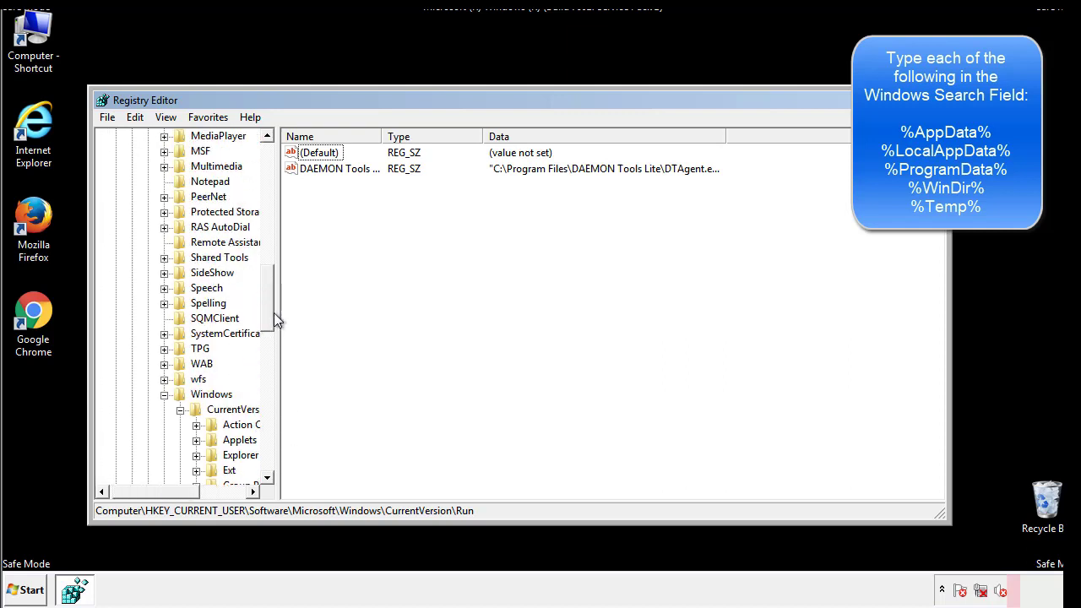
click(165, 395)
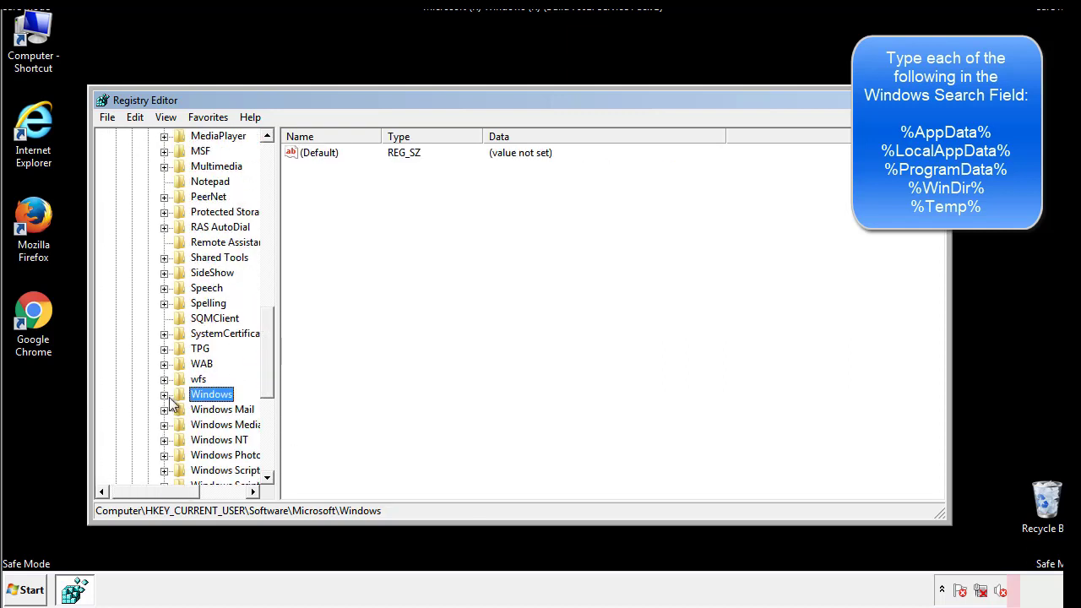
drag(271, 376, 272, 209)
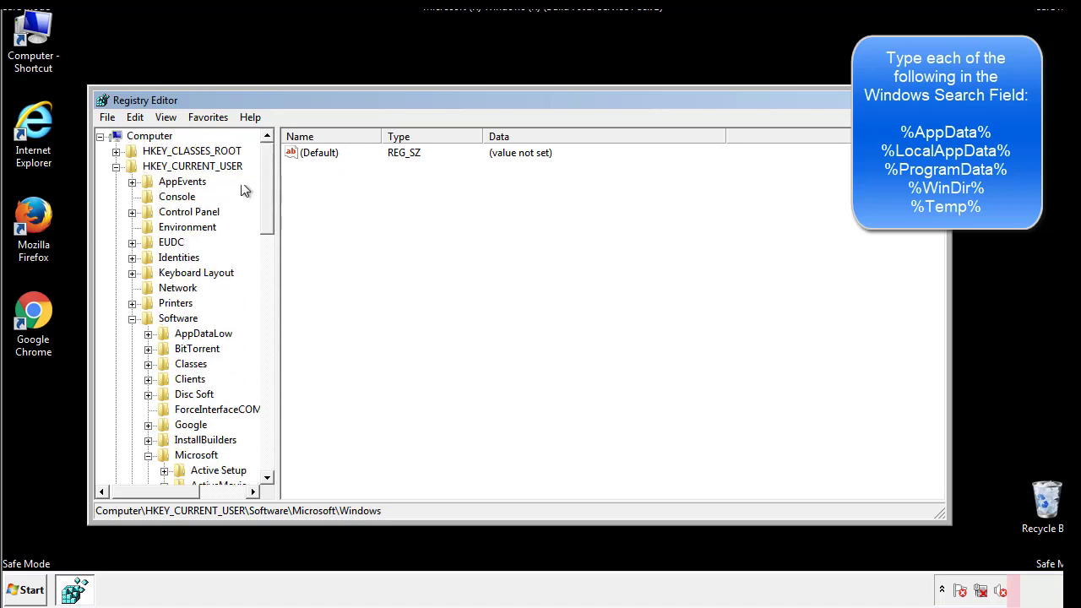
Use Edit > Find to search the registry for '%tem', reaching the Temporary Files key.
click(135, 117)
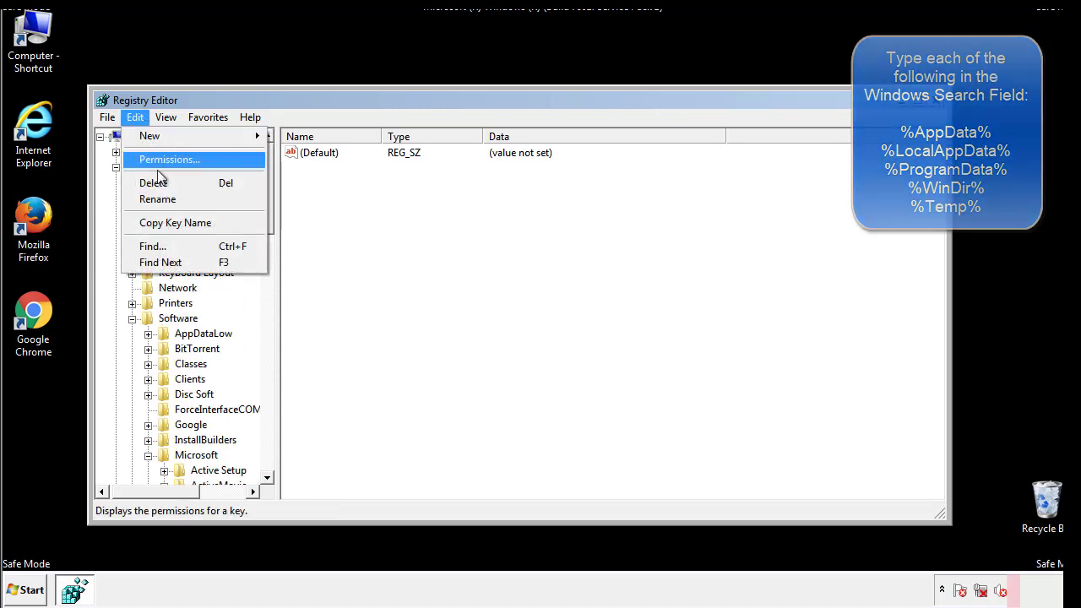
click(152, 246)
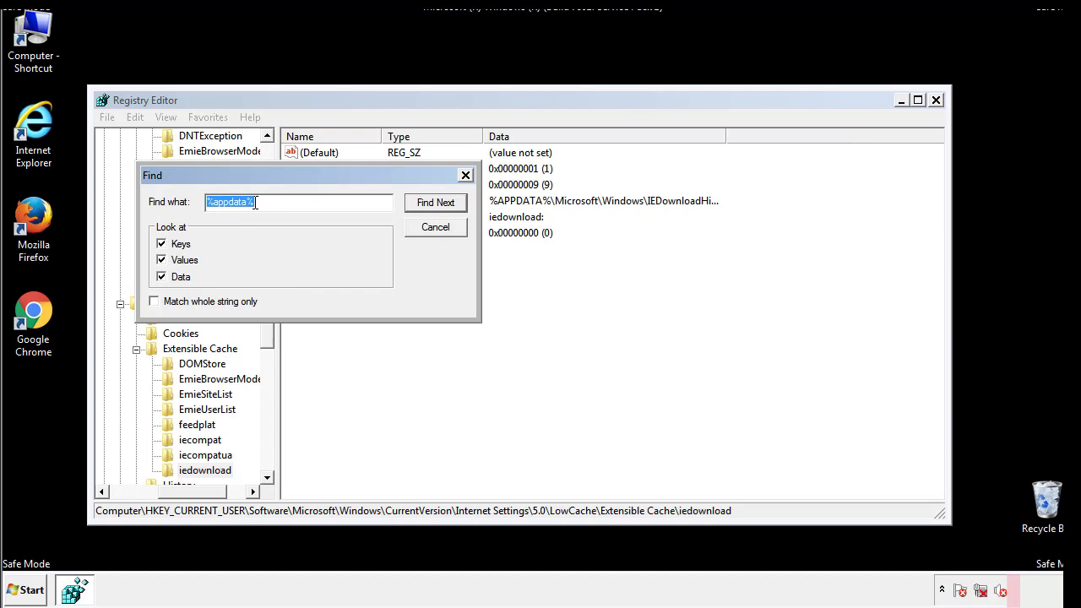
text(%t)
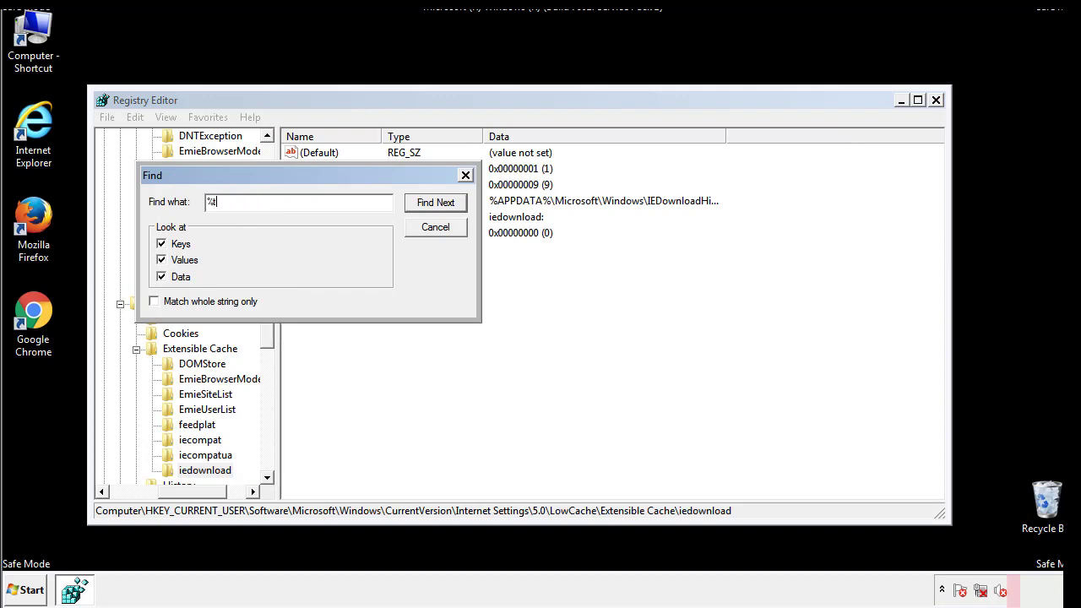
text(emp%)
key(Return)
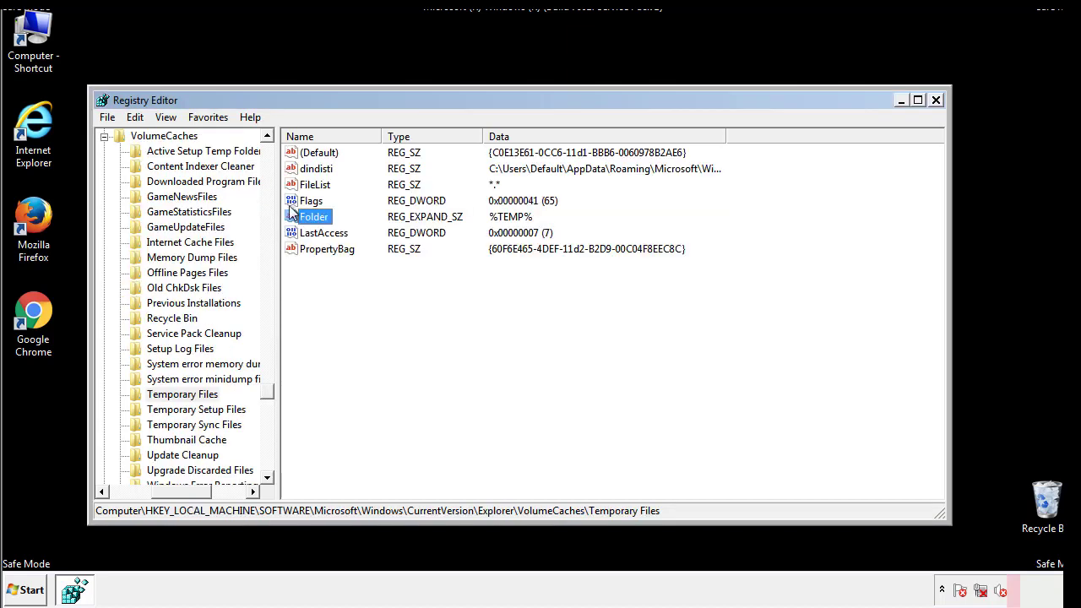
Select every value in Temporary Files, including dindisti, and delete them with confirmation.
click(441, 295)
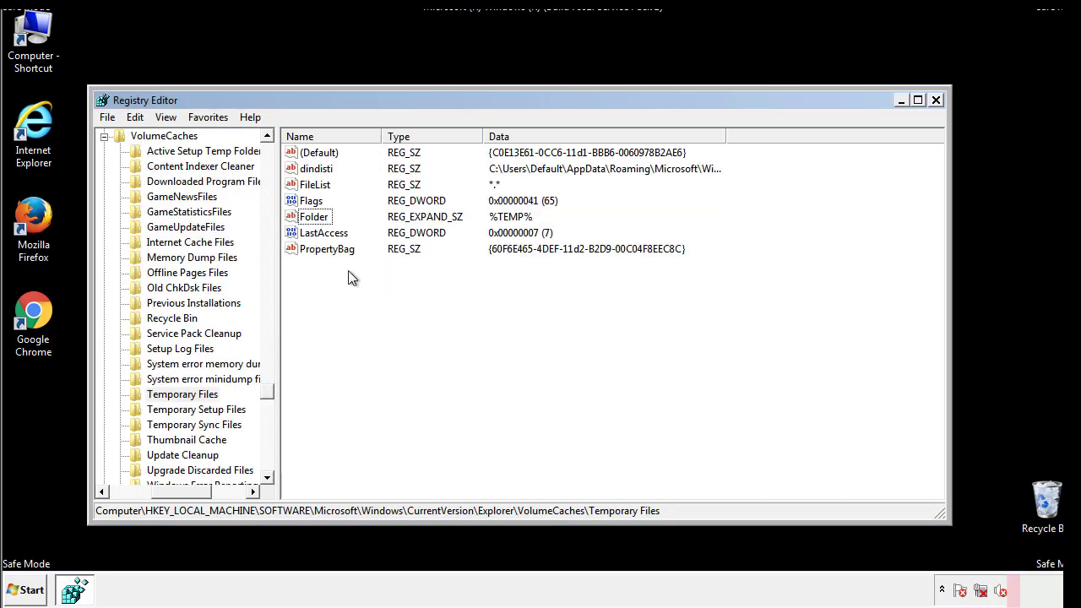
mouse_move(347, 272)
mouse_down()
mouse_move(319, 245)
mouse_move(305, 152)
mouse_up()
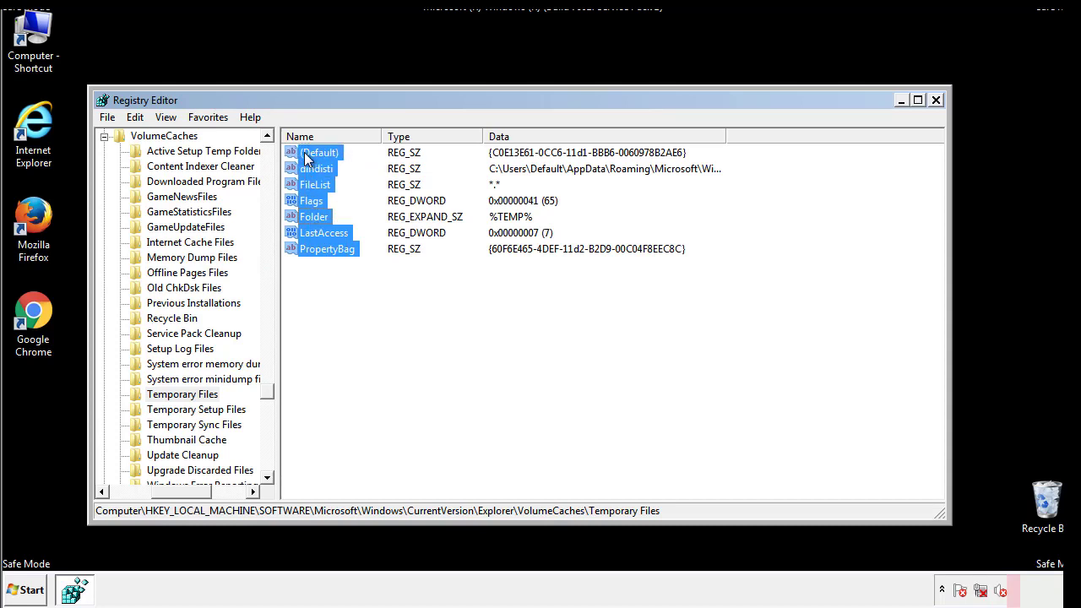
right_click(305, 152)
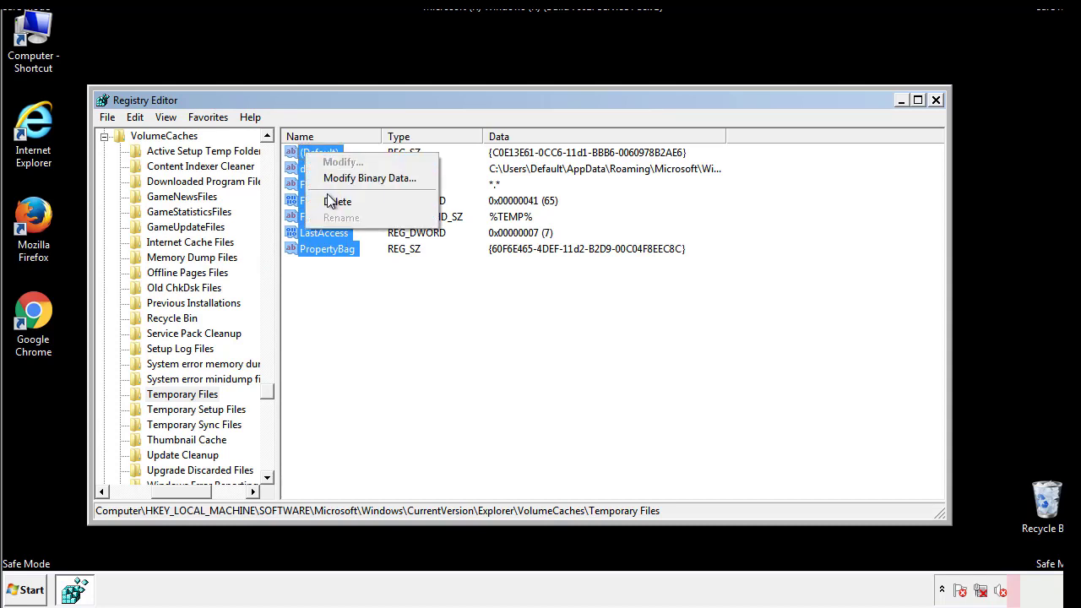
click(335, 201)
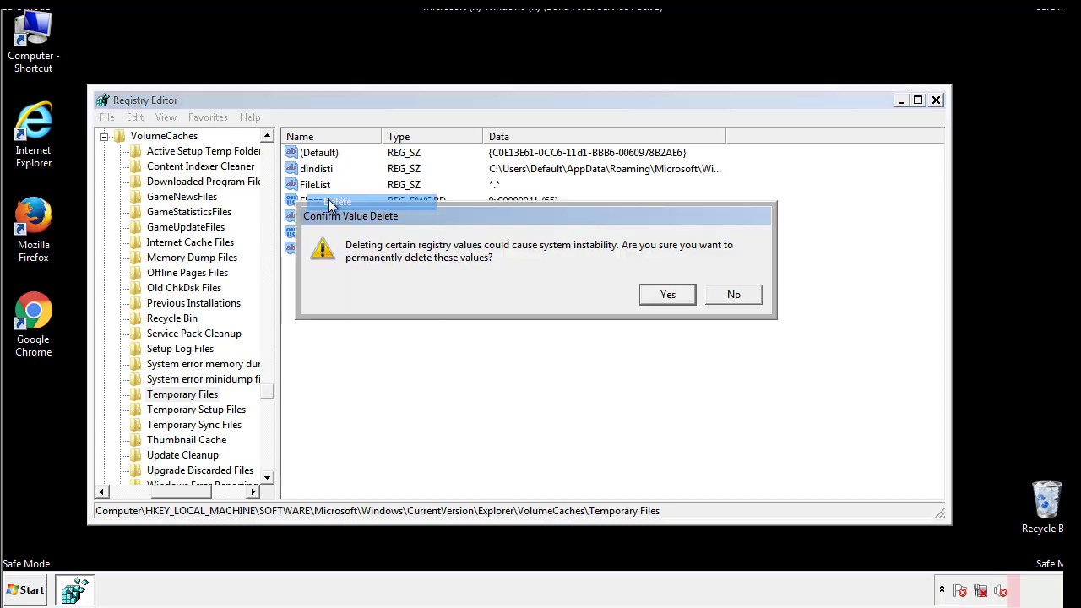
click(687, 294)
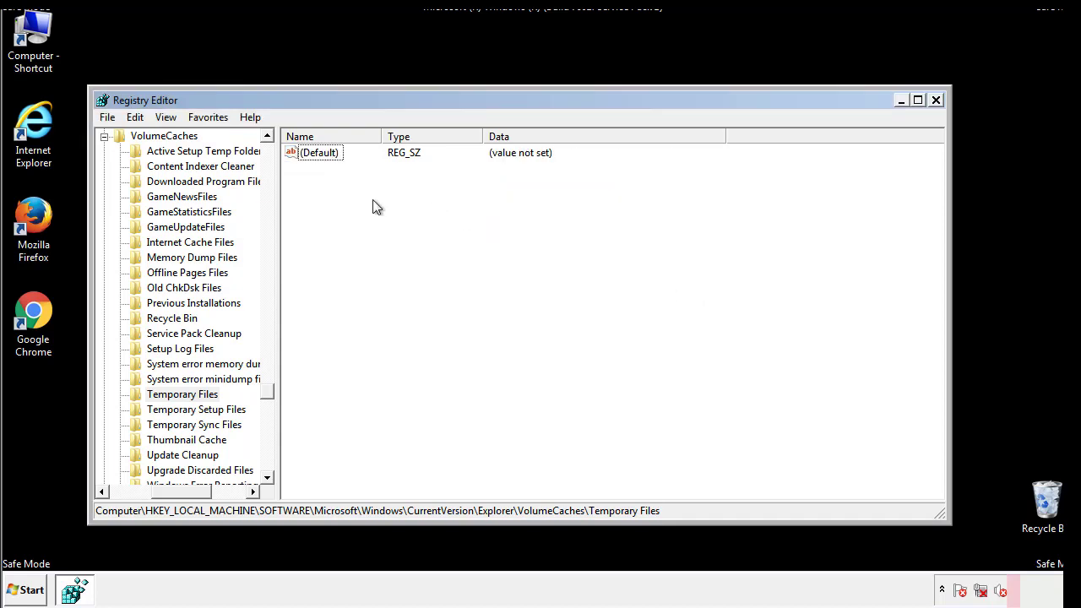
Close Registry Editor and launch msconfig from the Start menu search box.
click(937, 102)
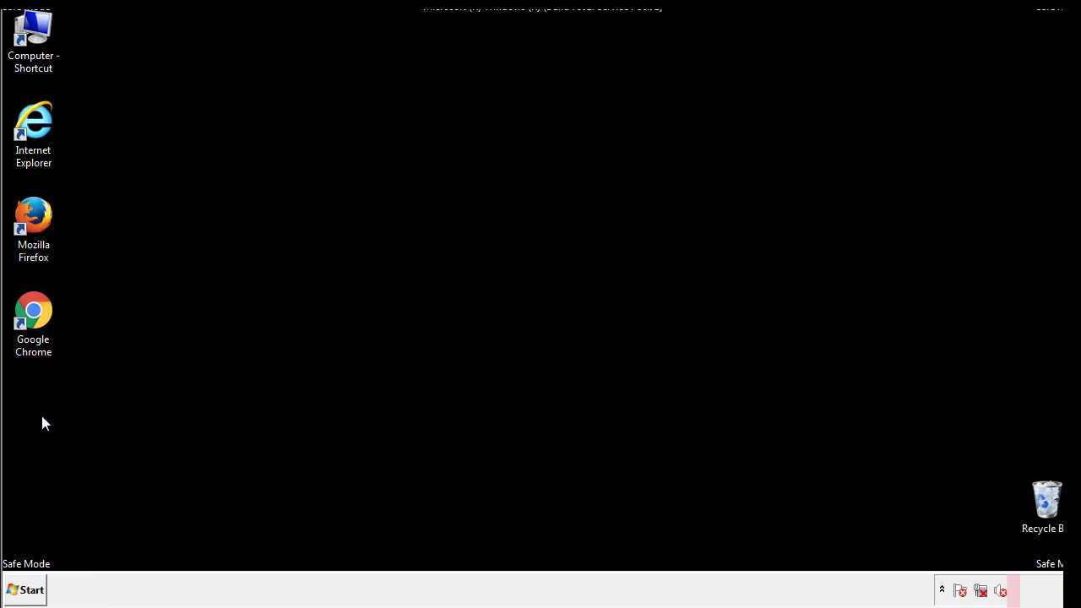
click(23, 592)
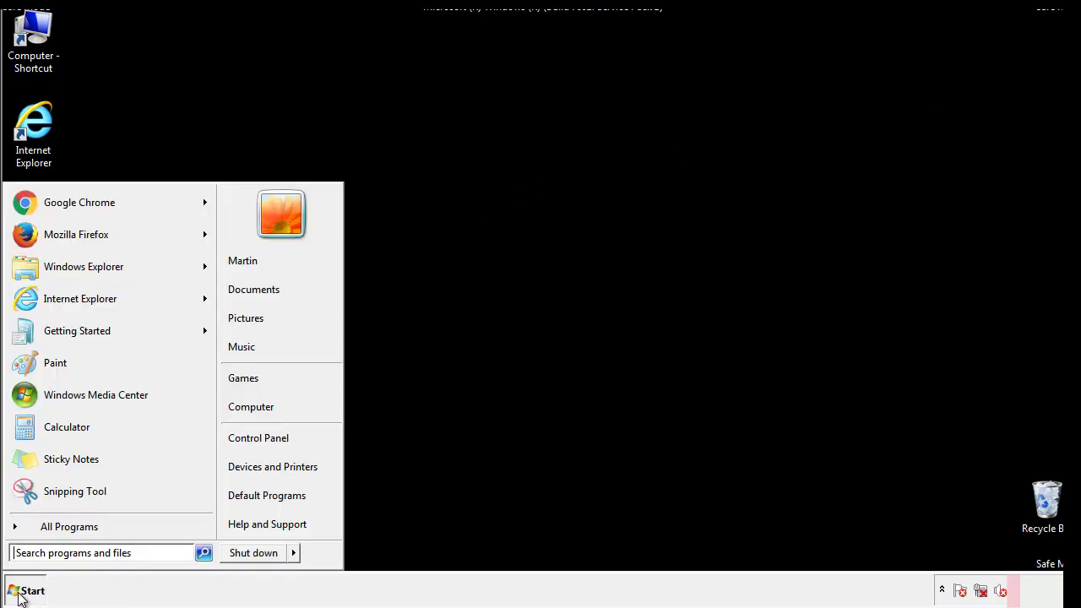
click(59, 552)
text(mscon)
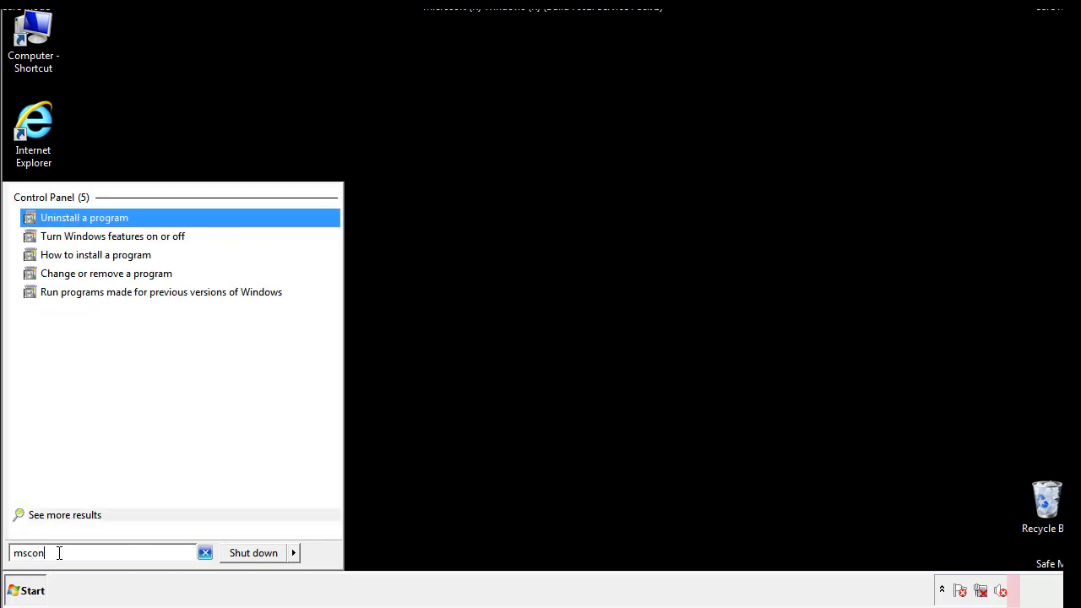
text(fig)
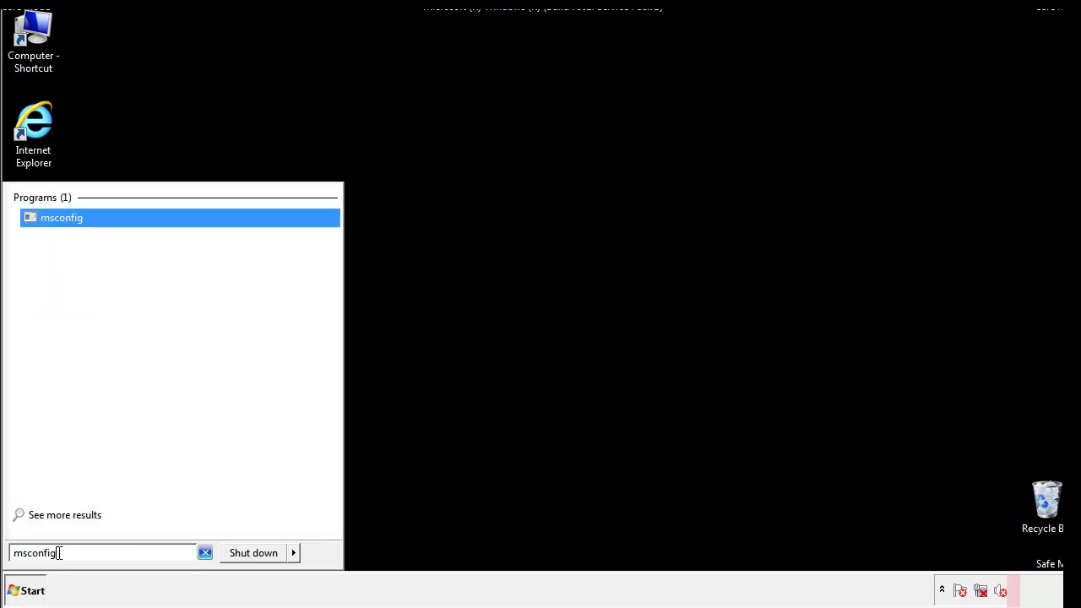
key(Return)
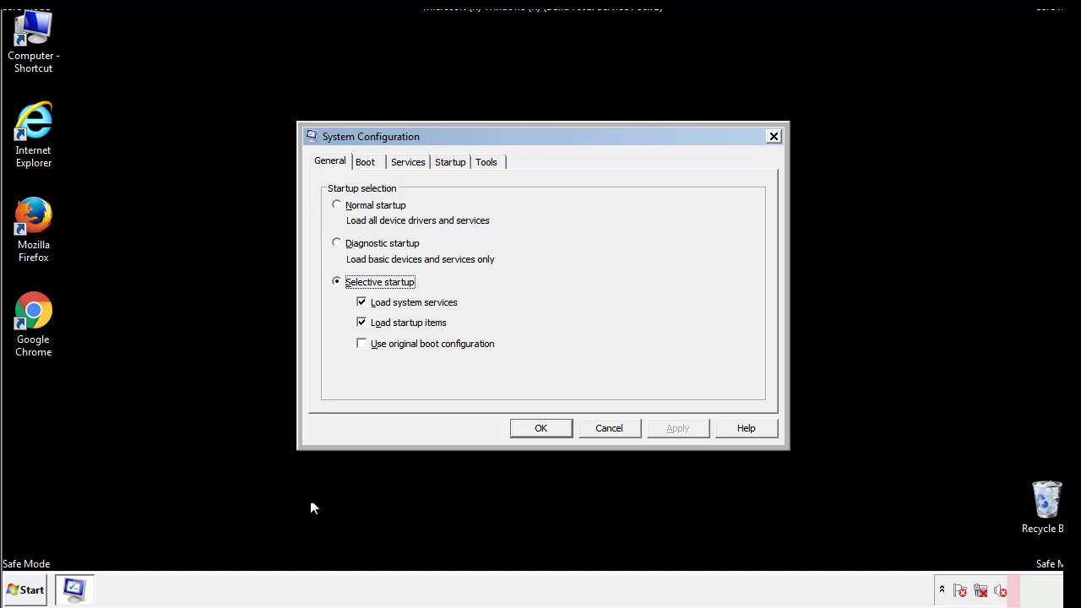
Uncheck Safe boot on the Boot tab, apply and confirm it, then restart now.
click(369, 161)
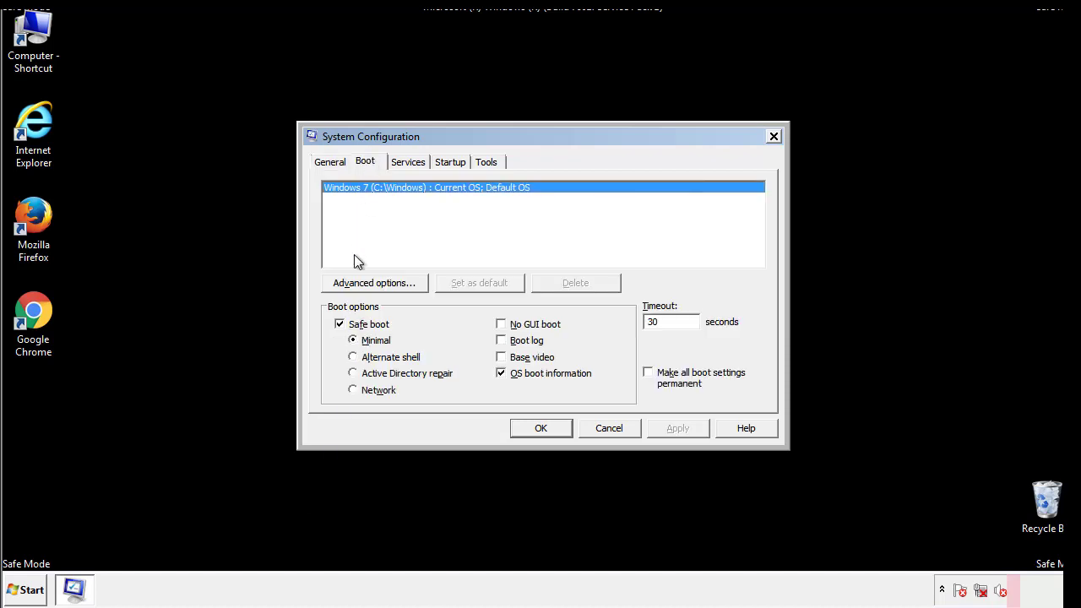
click(341, 324)
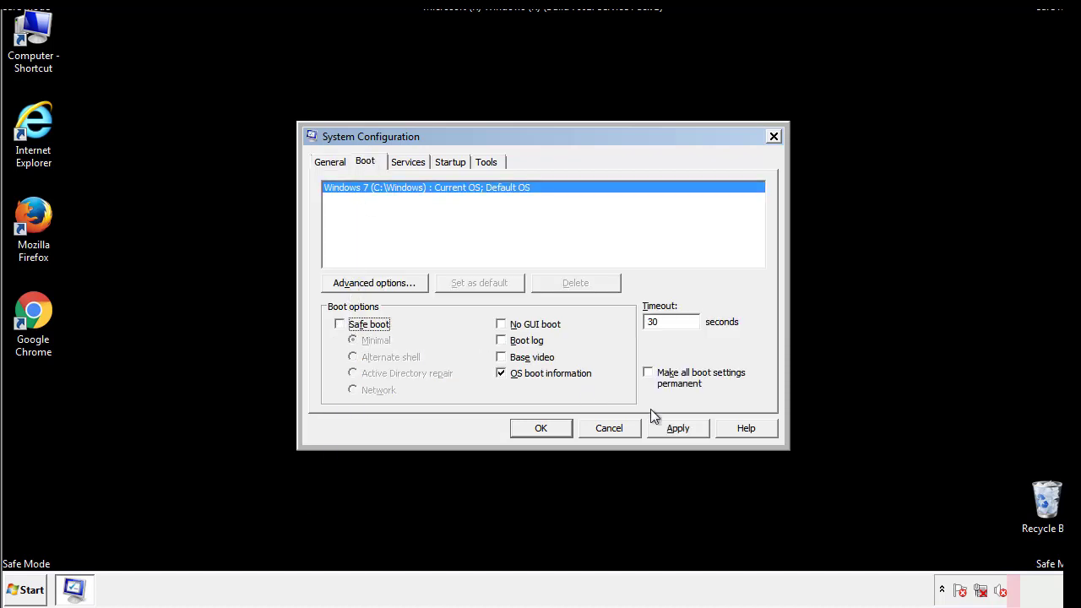
click(680, 427)
click(540, 428)
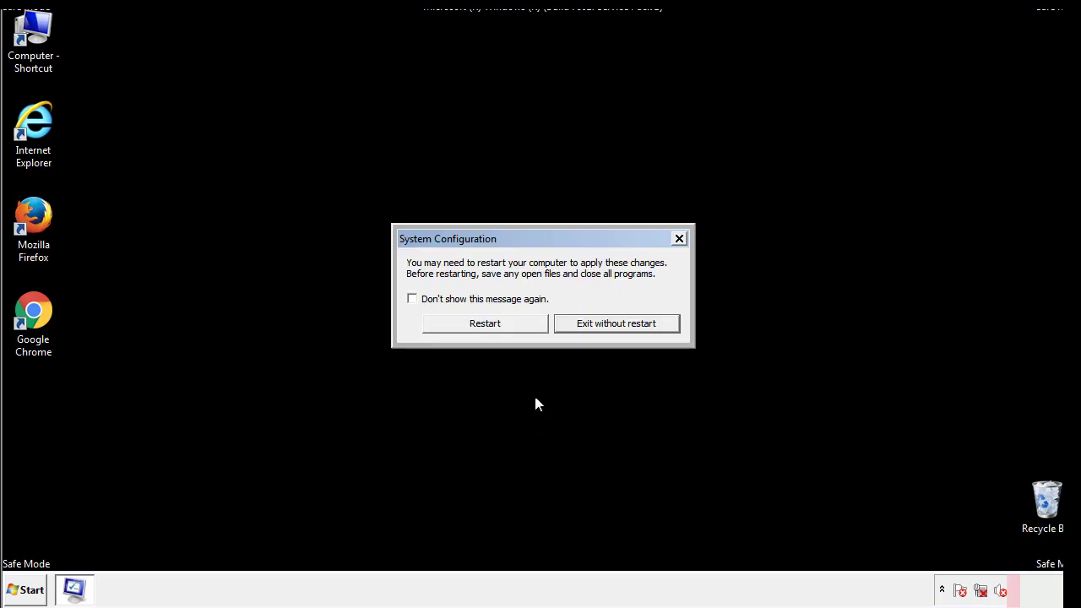
click(500, 328)
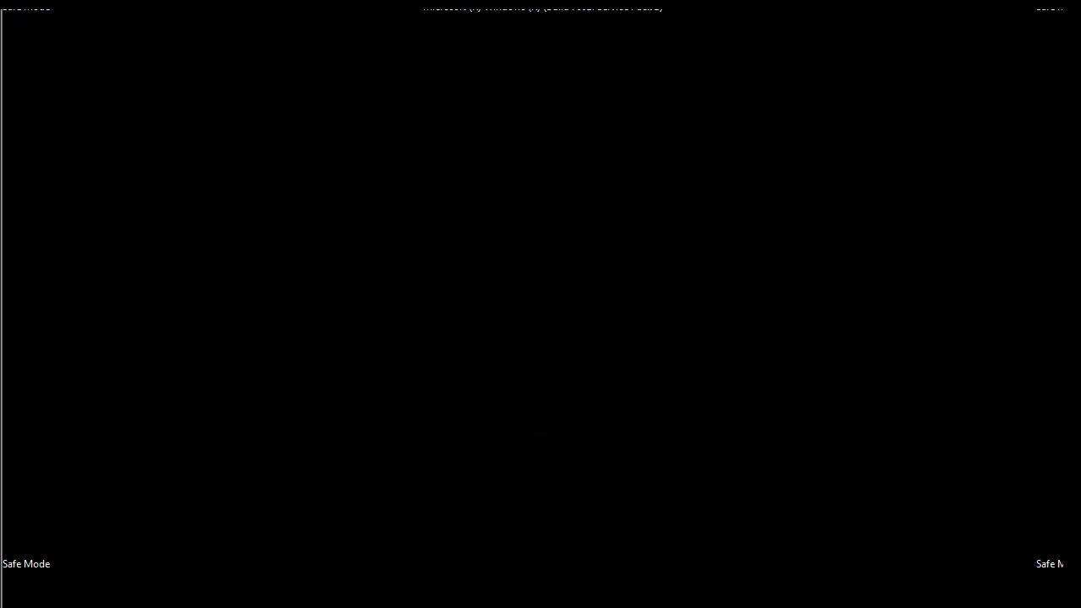